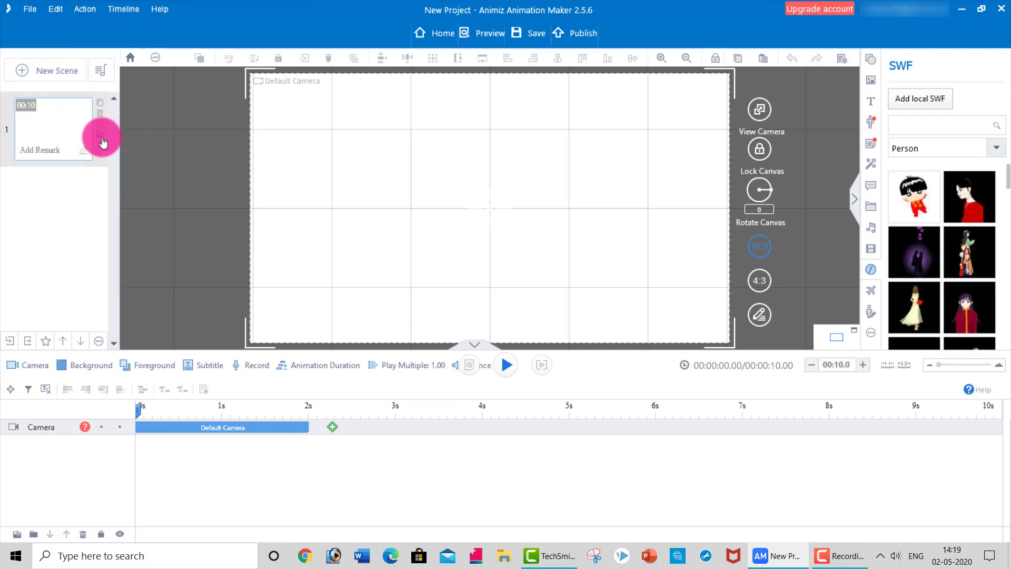
- Replace the blank first scene with the official blue-sky-and-sea scene from the Nature category and preview its playback
{"action": "left_click", "coordinate": [102, 138]}
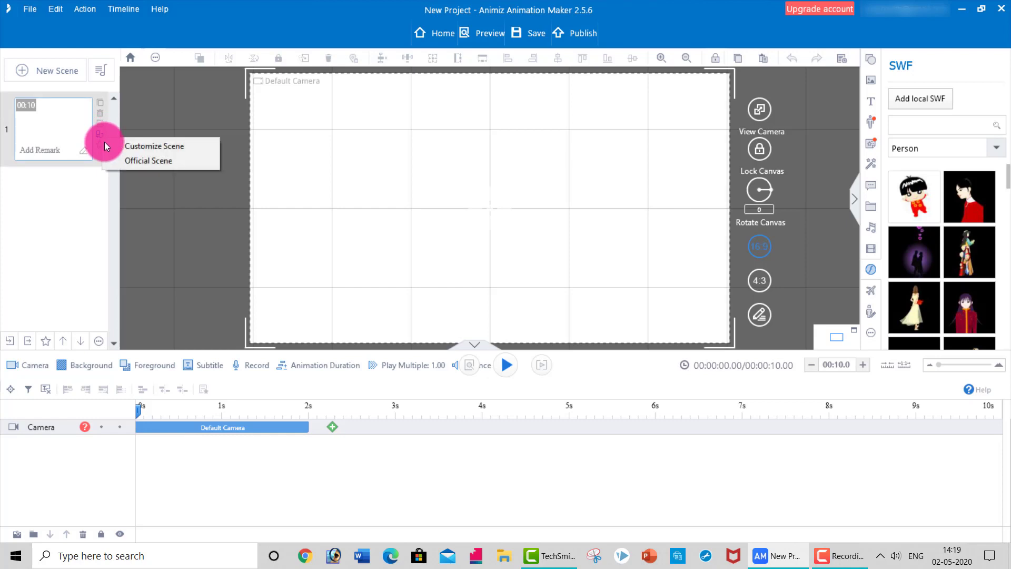
{"action": "left_click", "coordinate": [133, 159]}
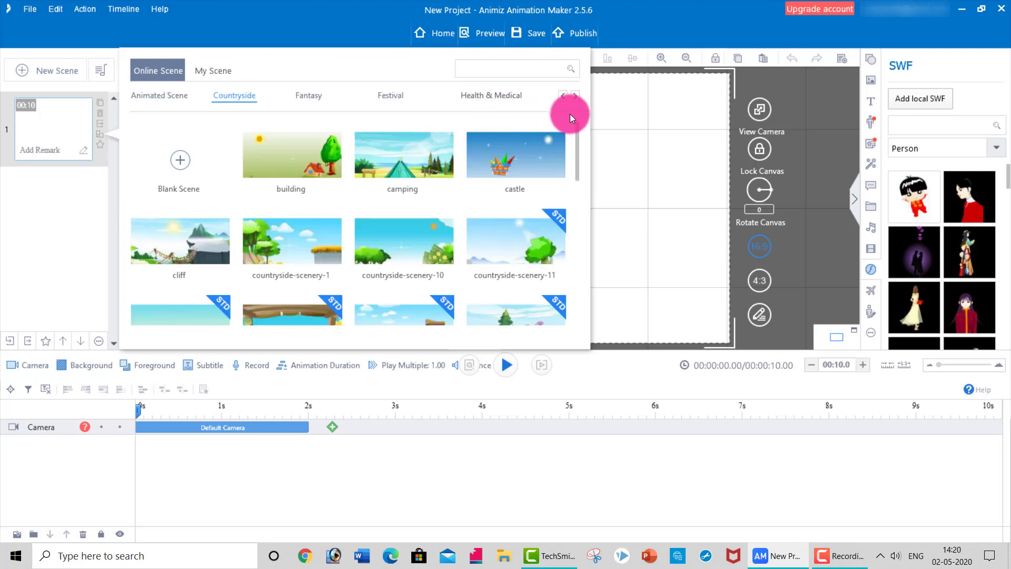
{"action": "left_click", "coordinate": [575, 97]}
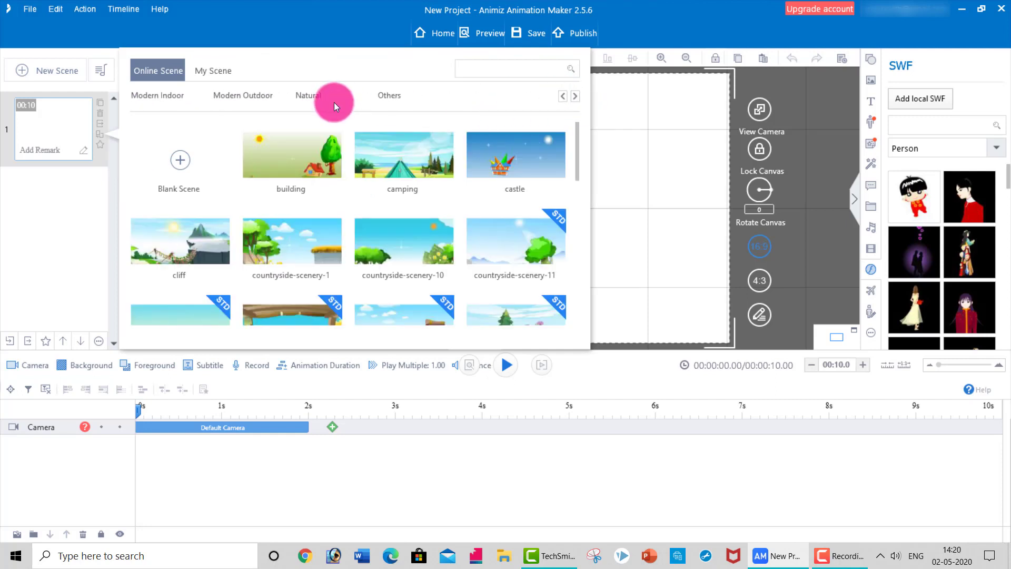
{"action": "left_click", "coordinate": [309, 100]}
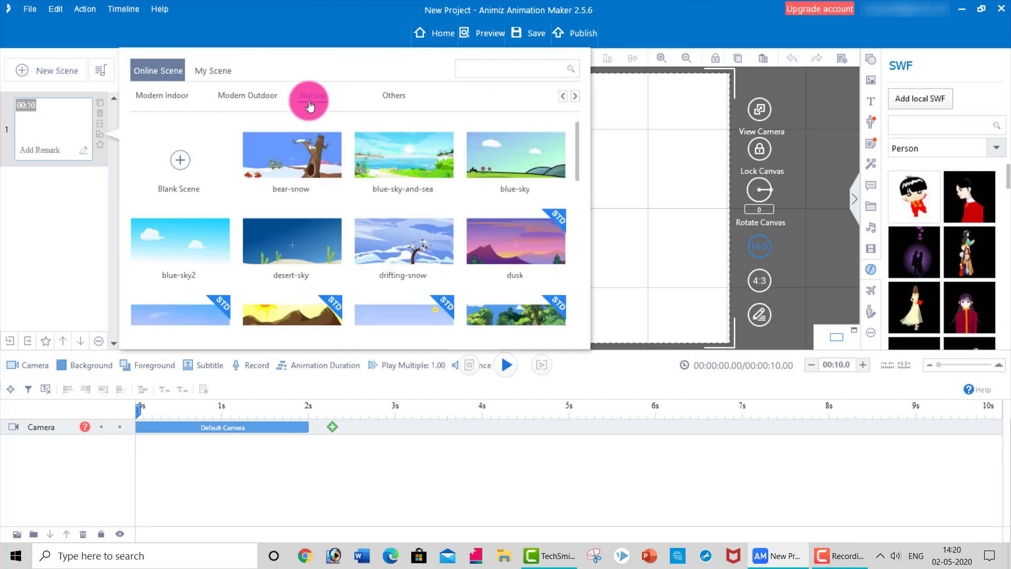
{"action": "left_click", "coordinate": [404, 162]}
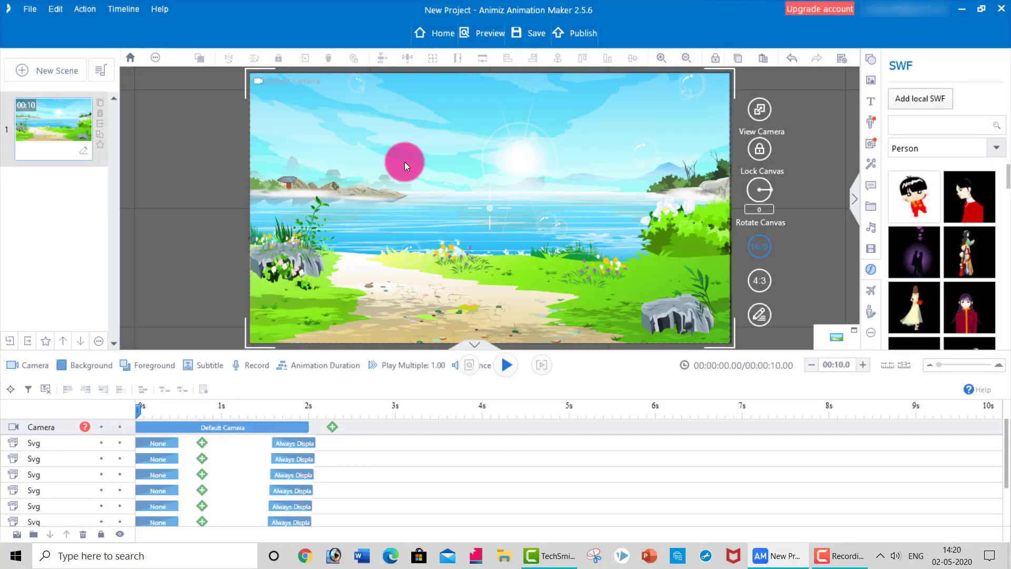
{"action": "left_click", "coordinate": [506, 364]}
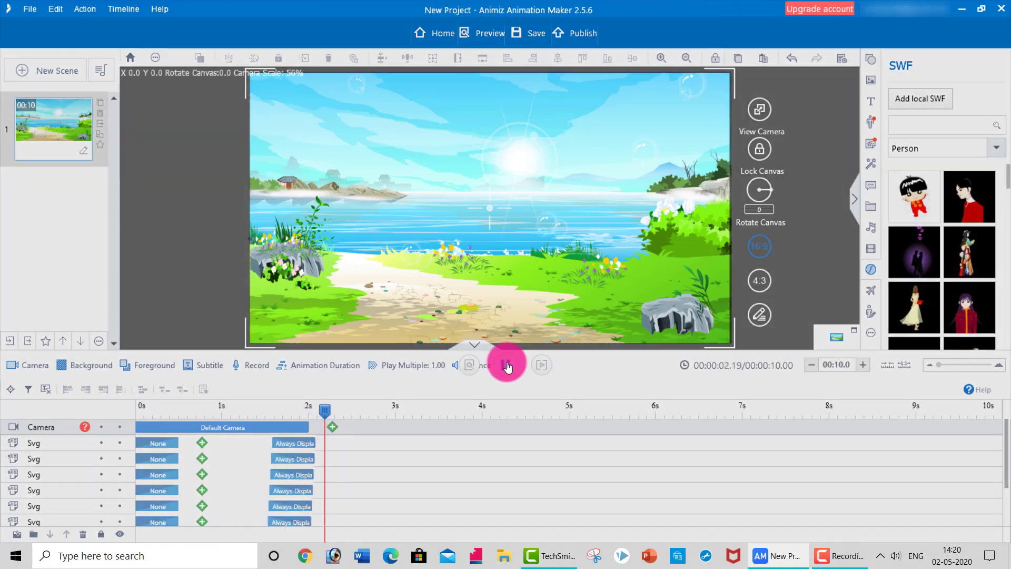
{"action": "left_click", "coordinate": [507, 363]}
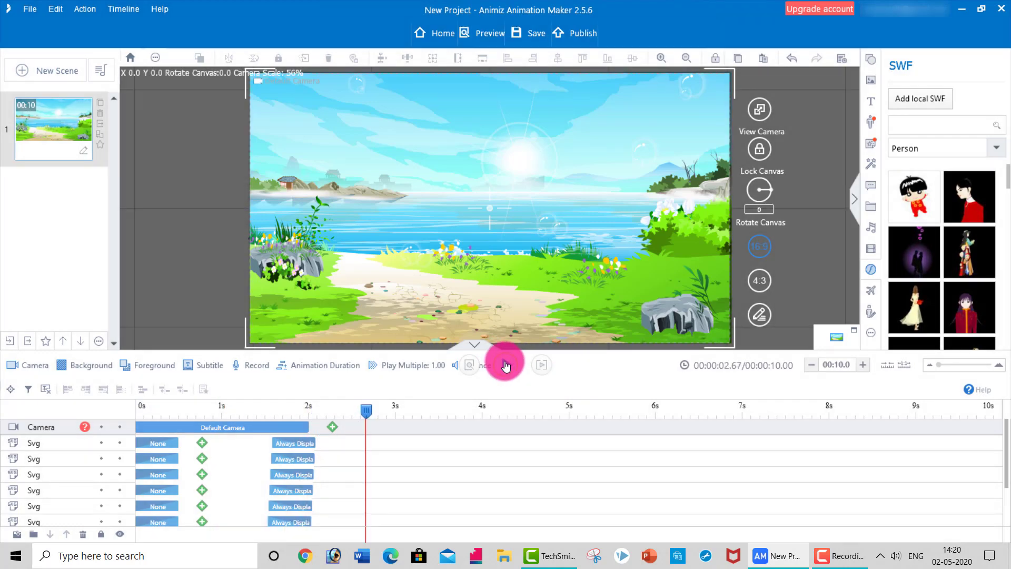
- Add two copies of the white streak effect from the Wind effects folder to the scene
{"action": "left_click", "coordinate": [867, 169]}
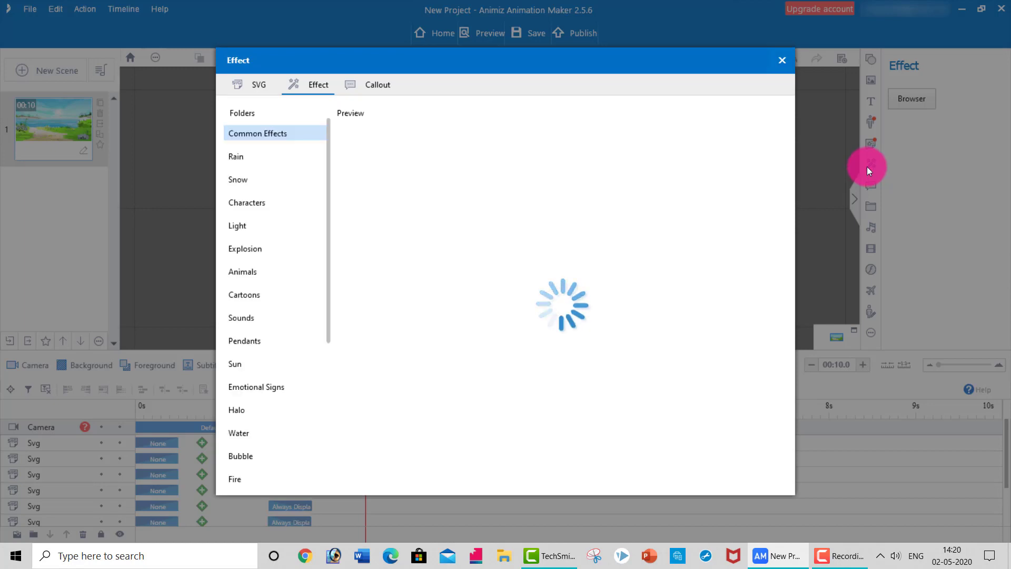
{"action": "scroll", "coordinate": [253, 366], "scroll_direction": "down", "scroll_amount": 1}
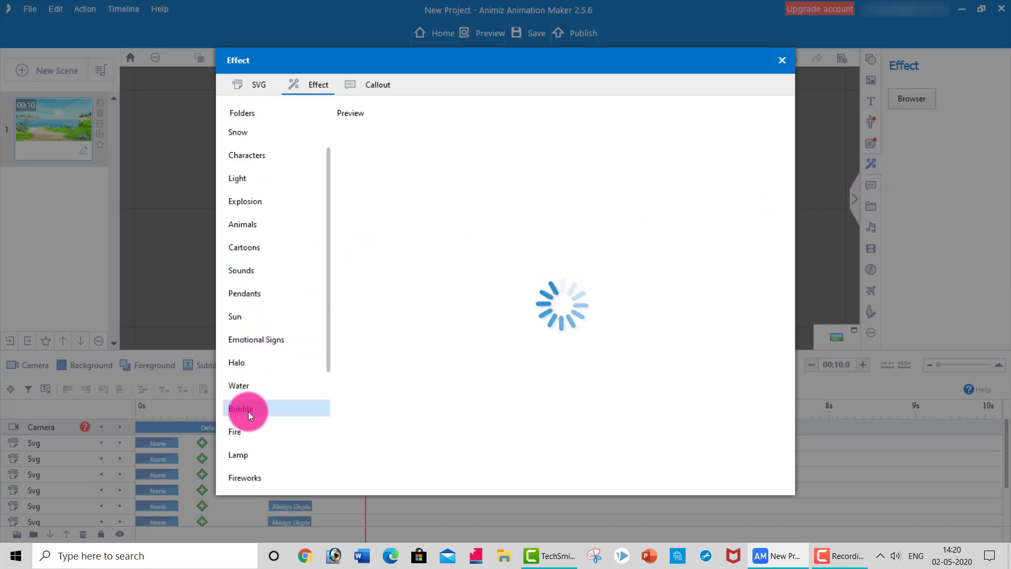
{"action": "left_click", "coordinate": [867, 166]}
{"action": "scroll", "coordinate": [250, 400], "scroll_direction": "down", "scroll_amount": 7}
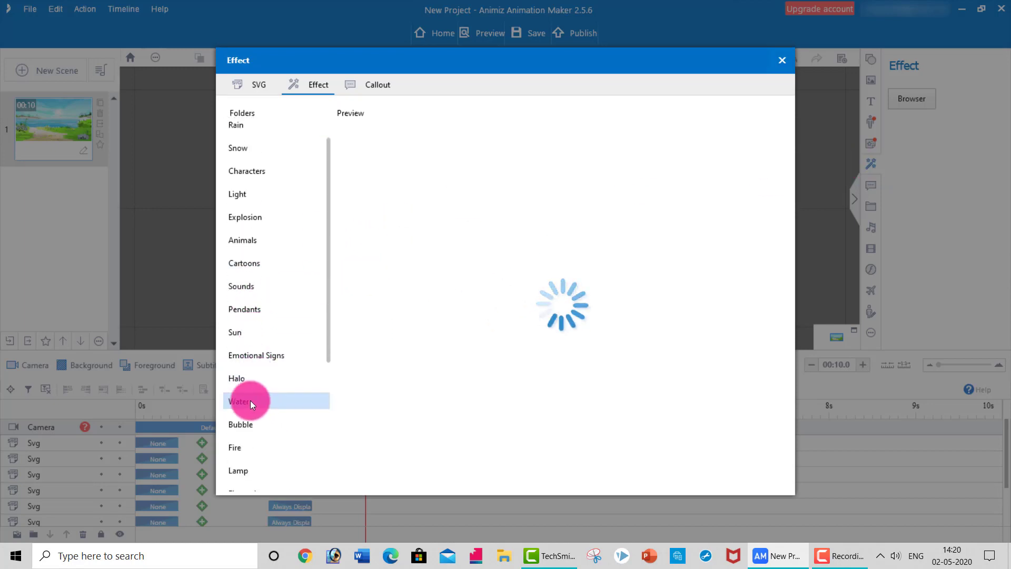
{"action": "scroll", "coordinate": [255, 412], "scroll_direction": "down", "scroll_amount": 3}
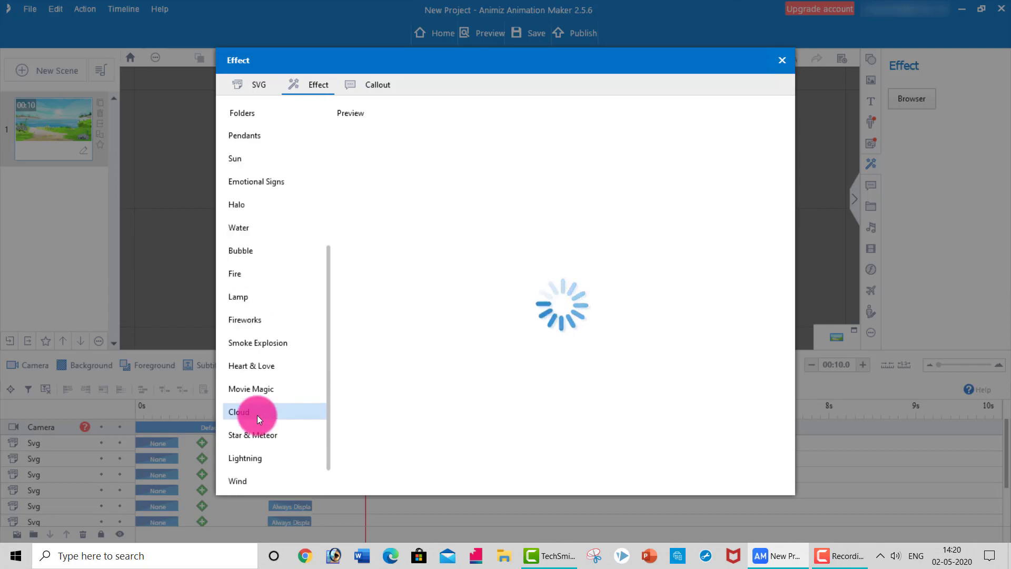
{"action": "left_click", "coordinate": [243, 450]}
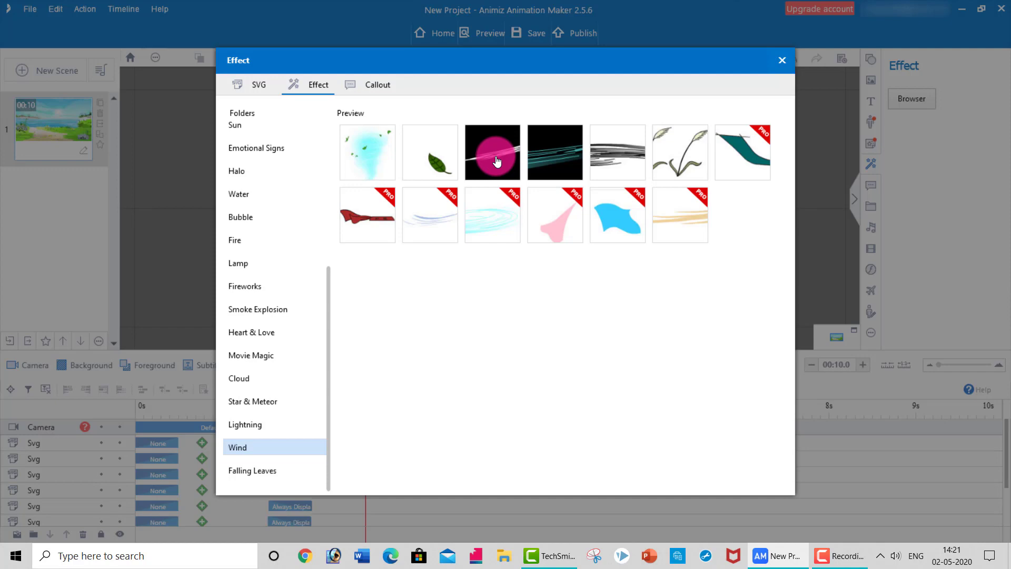
{"action": "left_click", "coordinate": [497, 161]}
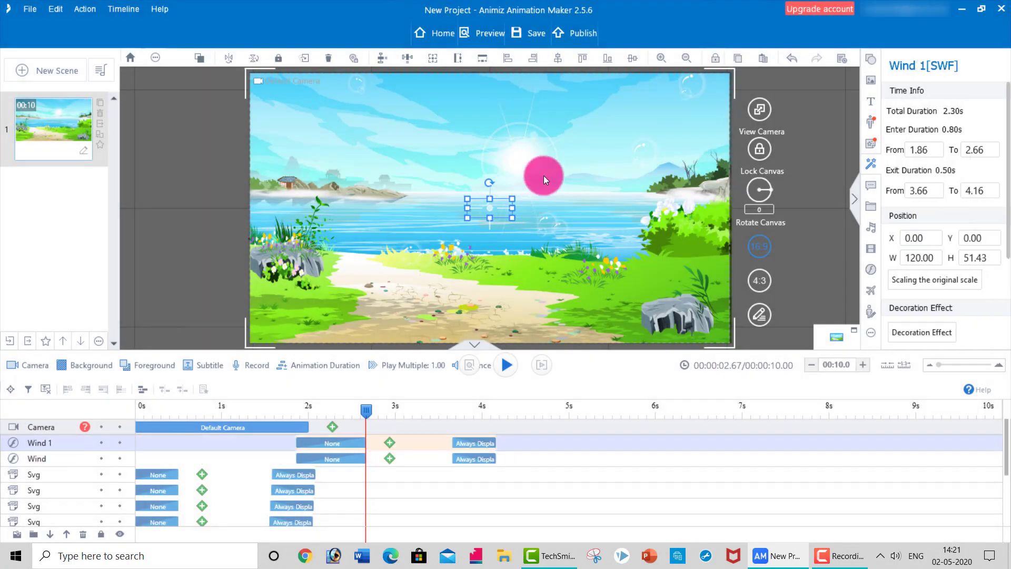
- Enlarge the Wind 1 effect and place it in the sky to the left of the sun
{"action": "left_click_drag", "start_coordinate": [516, 220], "coordinate": [390, 147]}
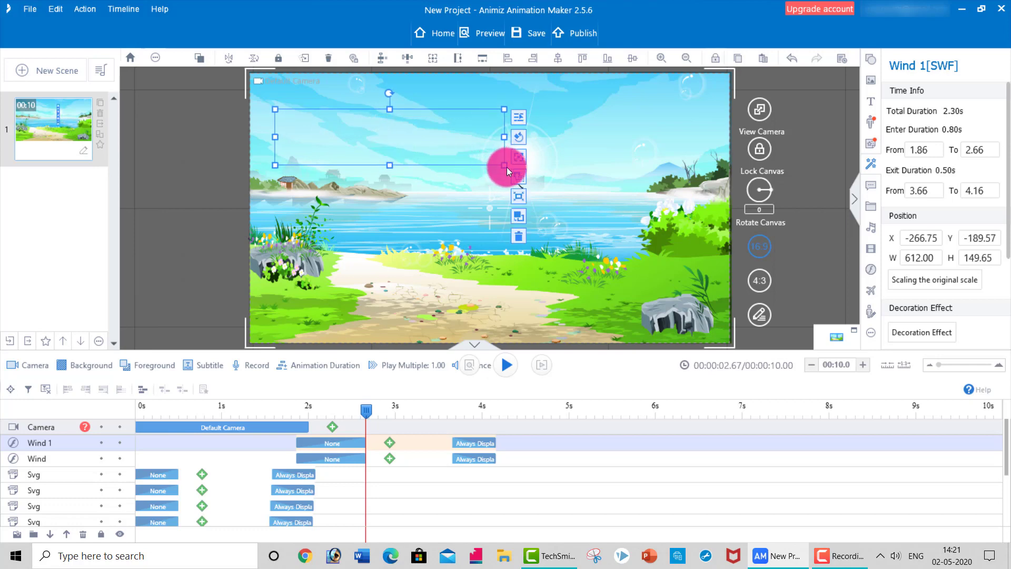
{"action": "left_click_drag", "start_coordinate": [506, 166], "coordinate": [610, 247]}
{"action": "left_click_drag", "start_coordinate": [462, 197], "coordinate": [447, 211]}
{"action": "key", "text": "ctrl+v"}
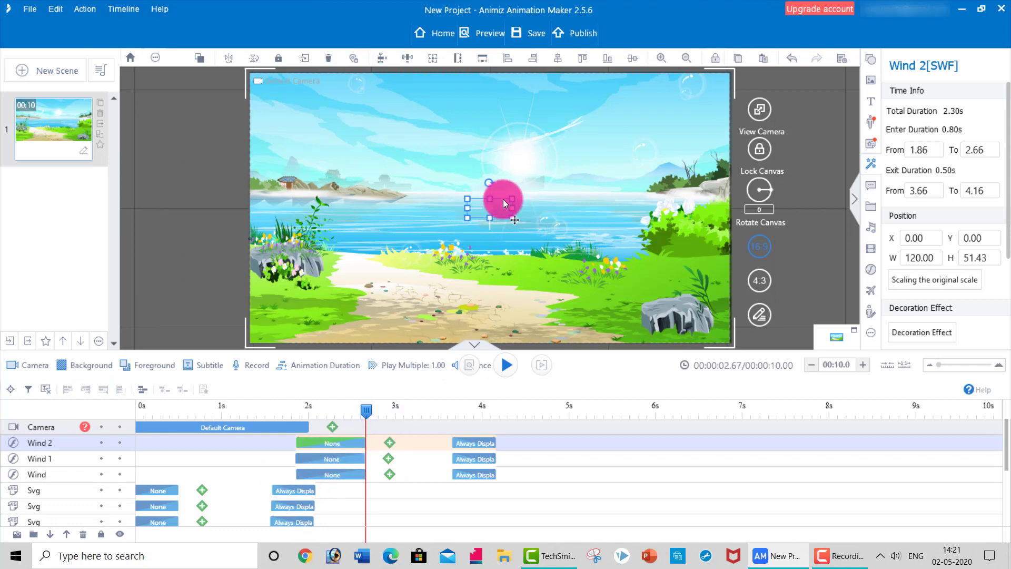
{"action": "left_click_drag", "start_coordinate": [513, 199], "coordinate": [638, 112]}
{"action": "left_click_drag", "start_coordinate": [570, 180], "coordinate": [631, 194]}
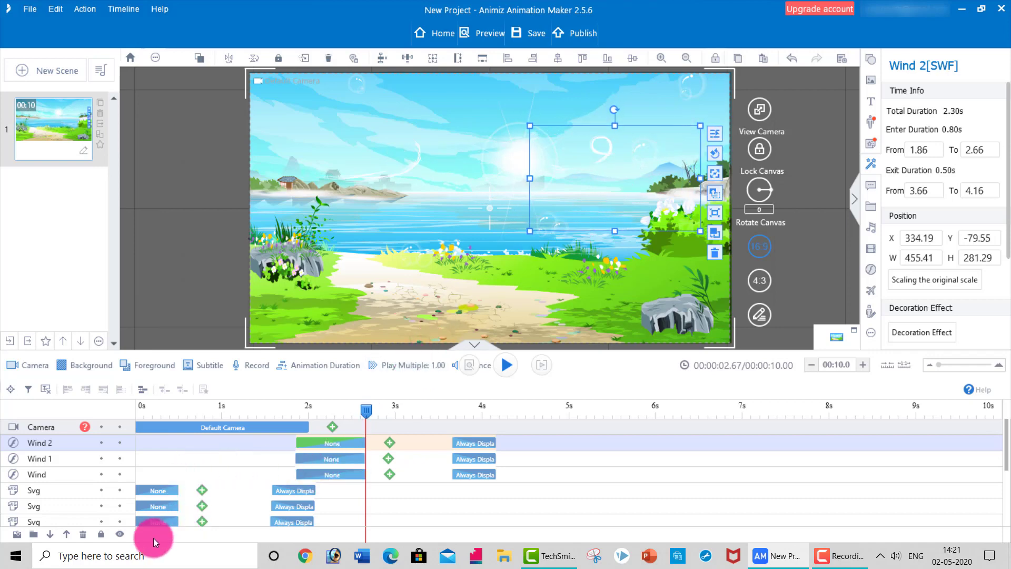
{"action": "left_click", "coordinate": [83, 533]}
- Enlarge the first Wind effect to about 461 by 313 and place it in the sky to the right of the sun
{"action": "left_click", "coordinate": [319, 442]}
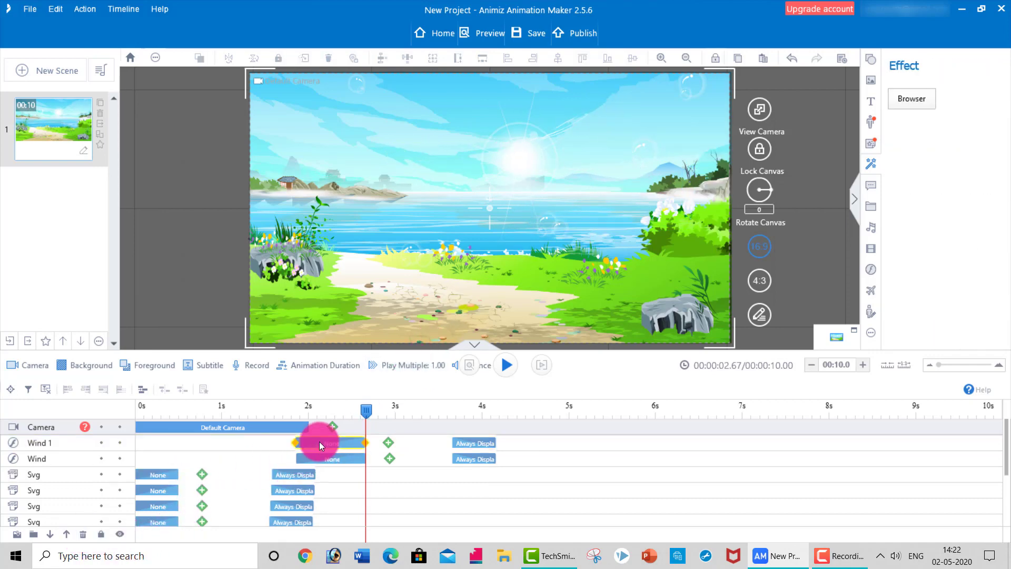
{"action": "left_click", "coordinate": [334, 459]}
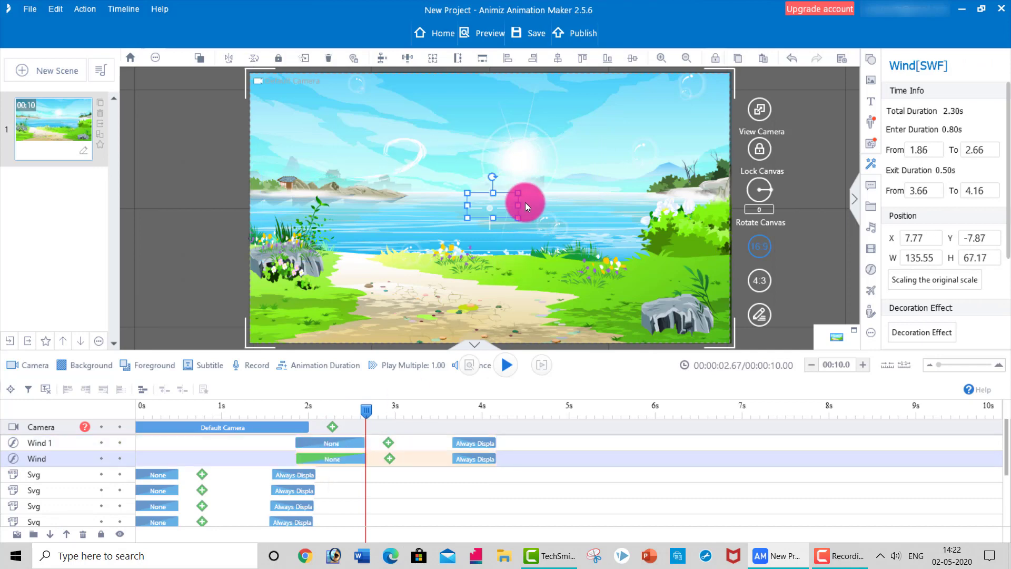
{"action": "left_click_drag", "start_coordinate": [518, 193], "coordinate": [618, 128]}
{"action": "left_click_drag", "start_coordinate": [560, 178], "coordinate": [623, 178]}
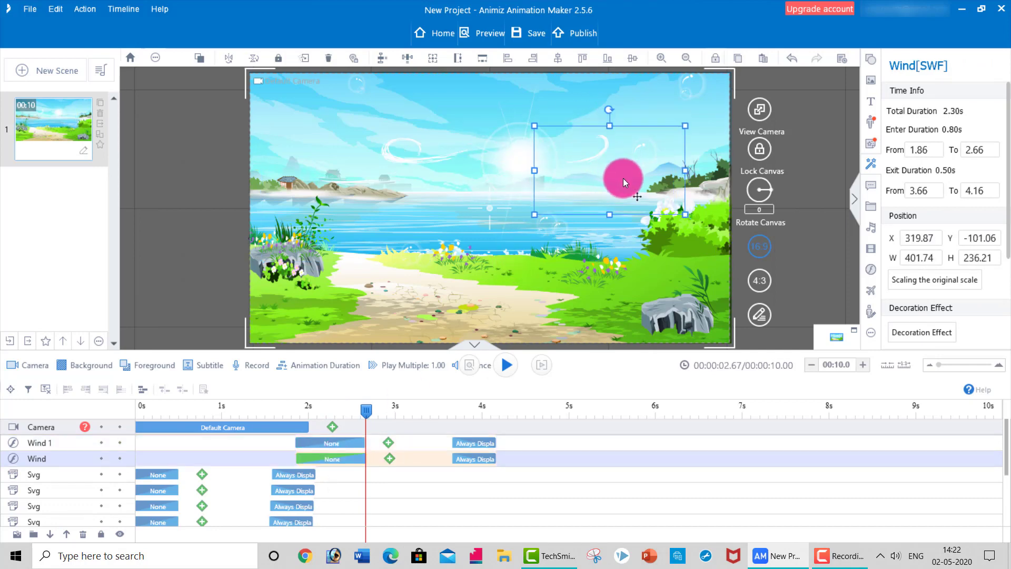
{"action": "left_click_drag", "start_coordinate": [684, 215], "coordinate": [708, 243]}
{"action": "mouse_move", "coordinate": [621, 214]}
{"action": "left_mouse_down"}
{"action": "mouse_move", "coordinate": [635, 283]}
{"action": "mouse_move", "coordinate": [589, 305]}
{"action": "mouse_move", "coordinate": [627, 190]}
{"action": "mouse_move", "coordinate": [621, 197]}
{"action": "left_mouse_up"}
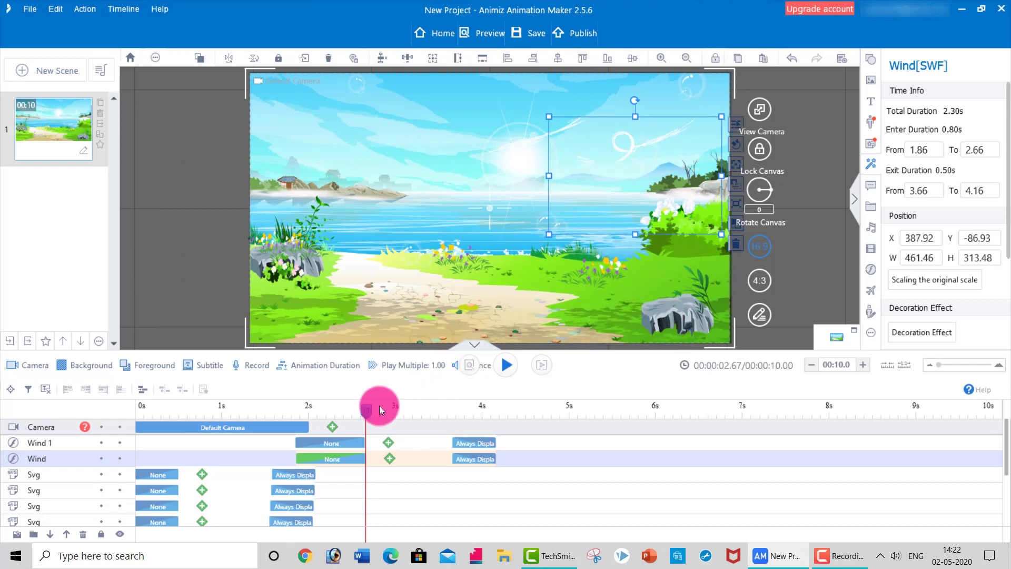
- Shift the entrance animations of both wind effects to start at 0s, preview the playback and return the playhead to the start
{"action": "left_click_drag", "start_coordinate": [342, 442], "coordinate": [171, 449]}
{"action": "left_click_drag", "start_coordinate": [320, 459], "coordinate": [136, 403]}
{"action": "left_click", "coordinate": [506, 365]}
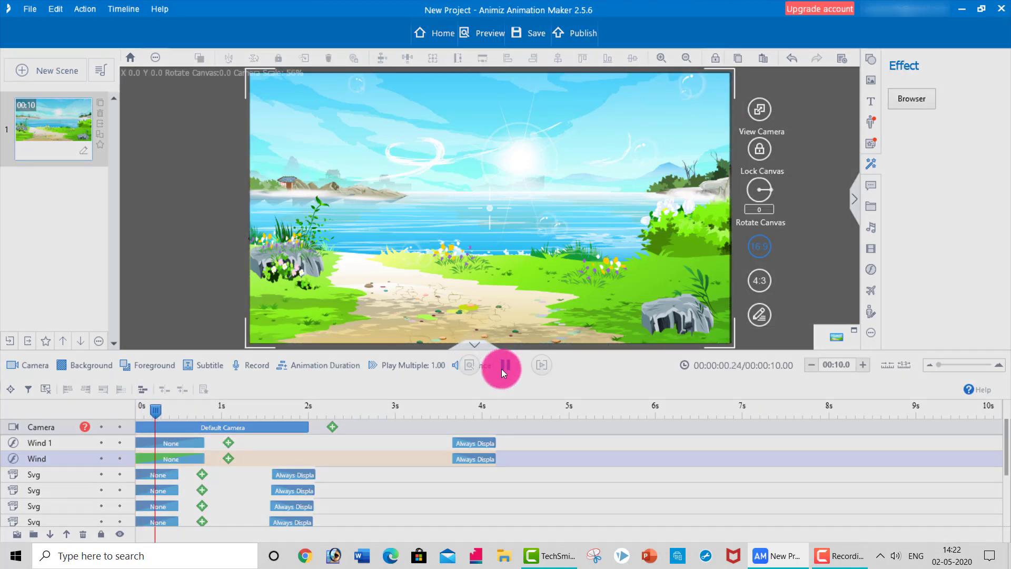
{"action": "left_click", "coordinate": [409, 410]}
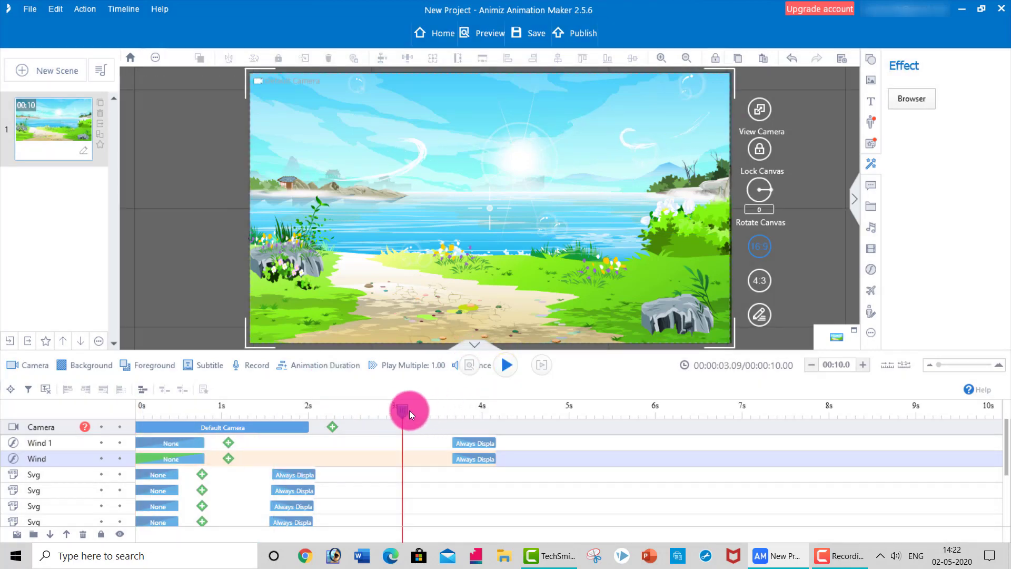
{"action": "left_click_drag", "start_coordinate": [409, 410], "coordinate": [133, 428]}
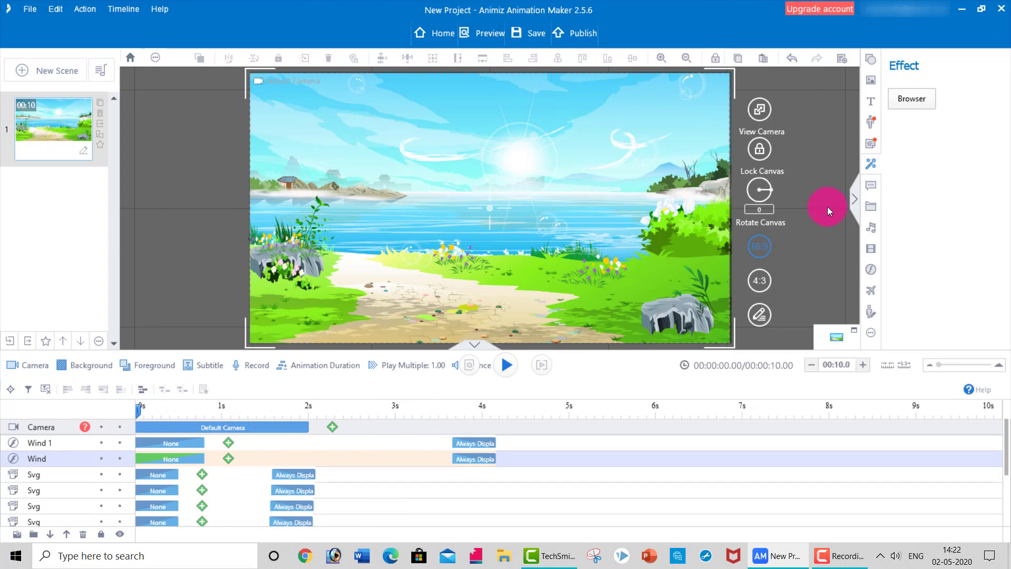
- Add the green leaf effect from the Wind folder and enlarge it to about 915 by 290 across the lake and sky
{"action": "left_click", "coordinate": [876, 167]}
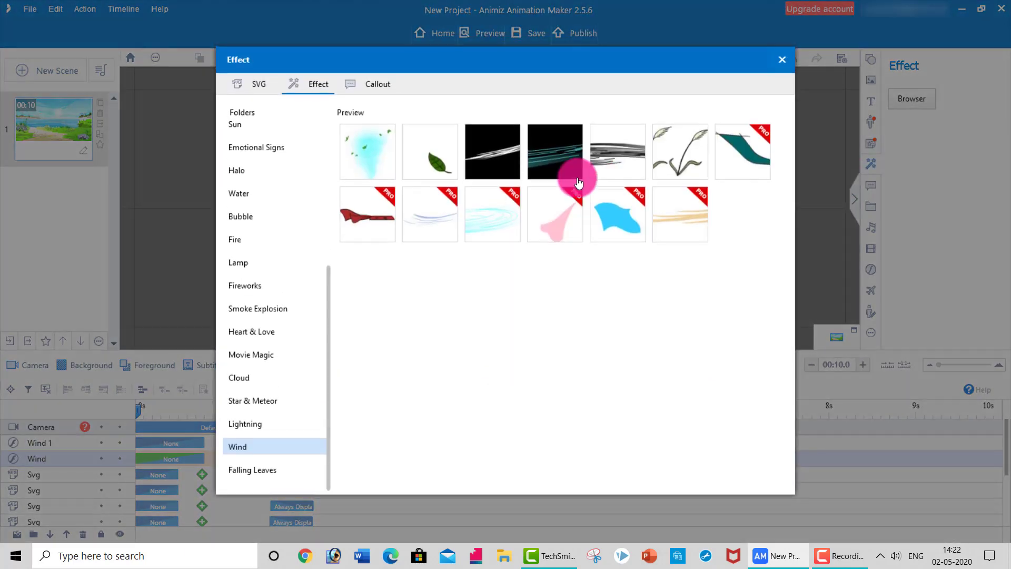
{"action": "double_click", "coordinate": [426, 159]}
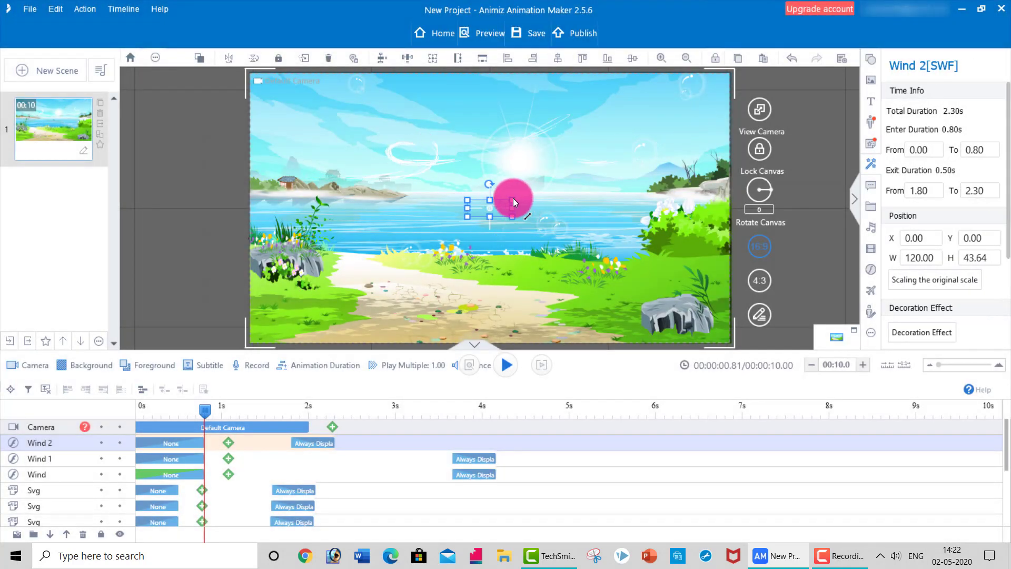
{"action": "left_click_drag", "start_coordinate": [513, 198], "coordinate": [330, 200]}
{"action": "left_click_drag", "start_coordinate": [492, 123], "coordinate": [595, 146]}
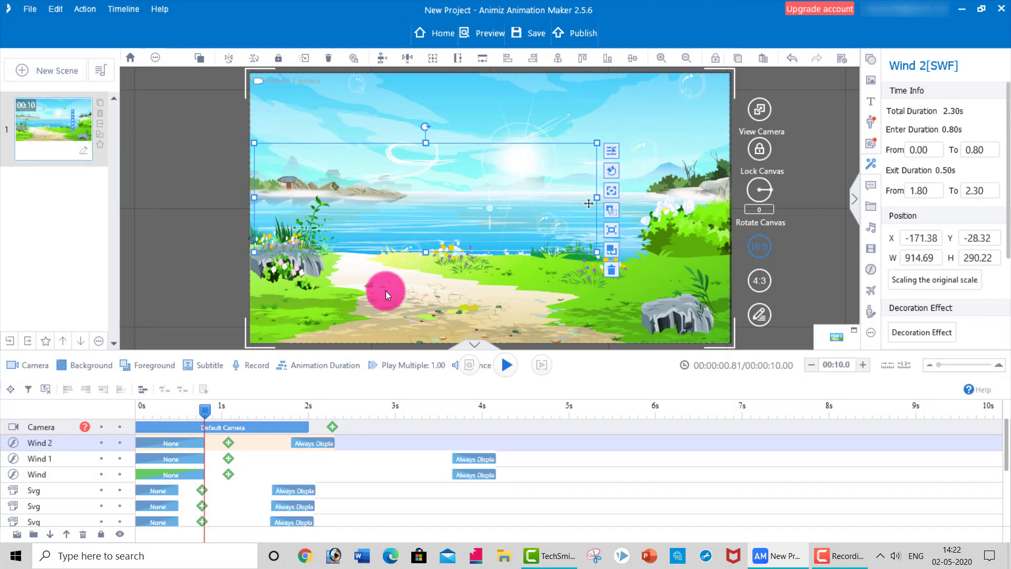
- Play the first scene from the beginning to check the wind streaks and flying leaf
{"action": "left_click_drag", "start_coordinate": [201, 410], "coordinate": [128, 411]}
{"action": "left_click", "coordinate": [506, 366]}
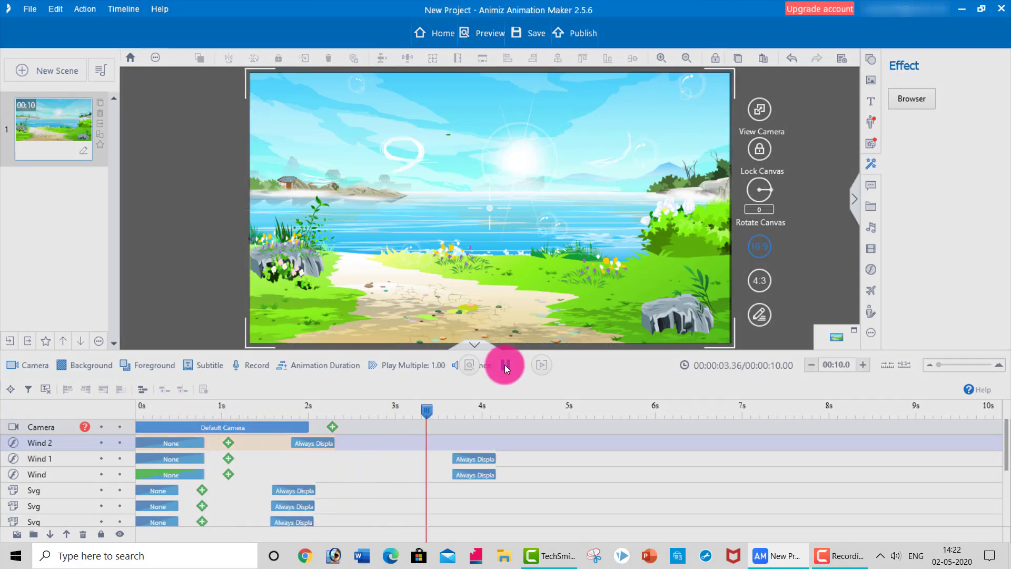
{"action": "left_click", "coordinate": [505, 366]}
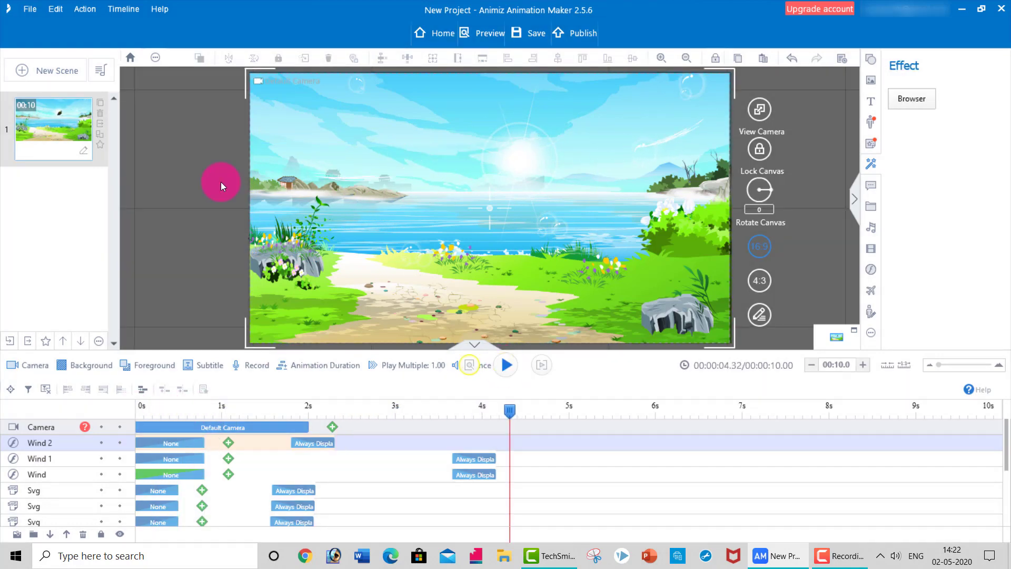
- Add a second blank scene and replace it with the official countryside-scenery-1 scene from the Countryside category
{"action": "left_click", "coordinate": [49, 68]}
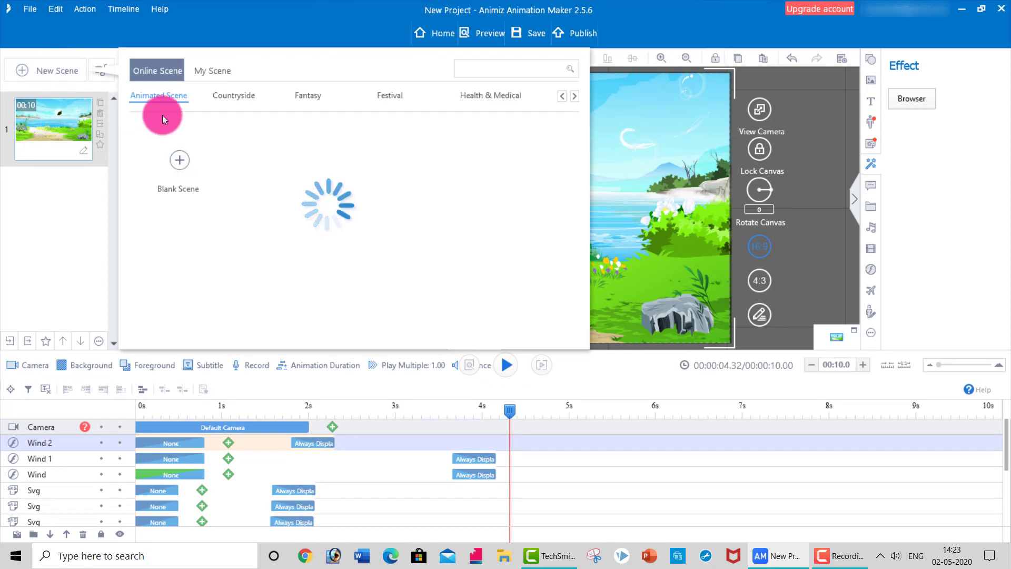
{"action": "left_click", "coordinate": [180, 160]}
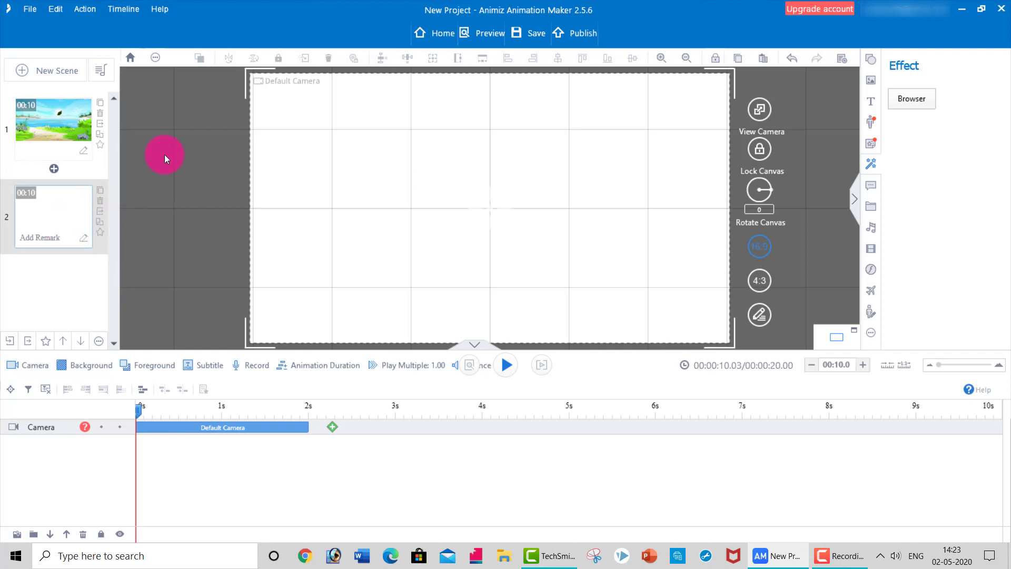
{"action": "left_click", "coordinate": [103, 226]}
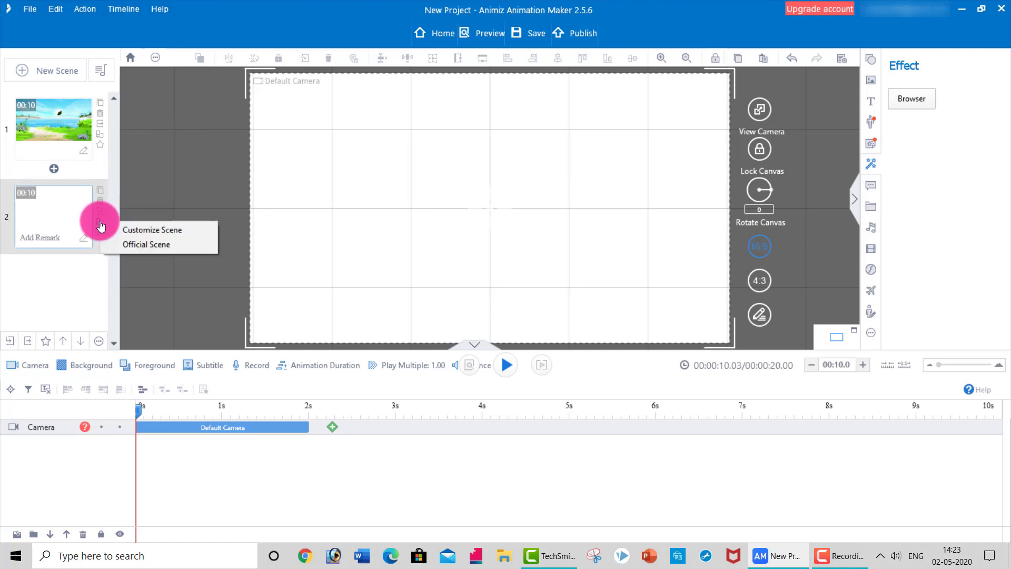
{"action": "left_click", "coordinate": [128, 243]}
{"action": "left_click", "coordinate": [399, 247]}
{"action": "left_click", "coordinate": [505, 247]}
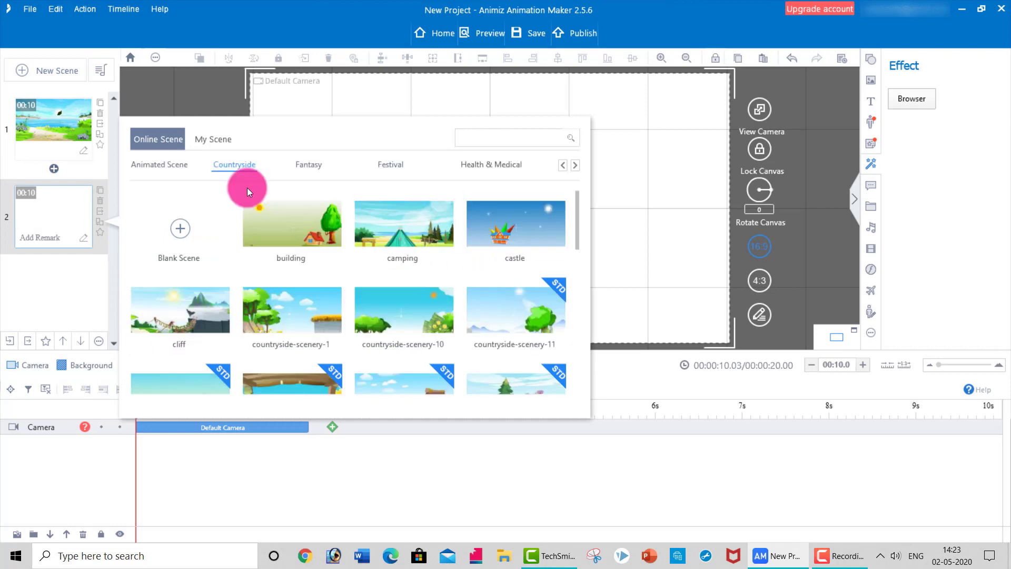
{"action": "left_click", "coordinate": [440, 232]}
{"action": "left_click", "coordinate": [497, 242]}
{"action": "left_click", "coordinate": [394, 248]}
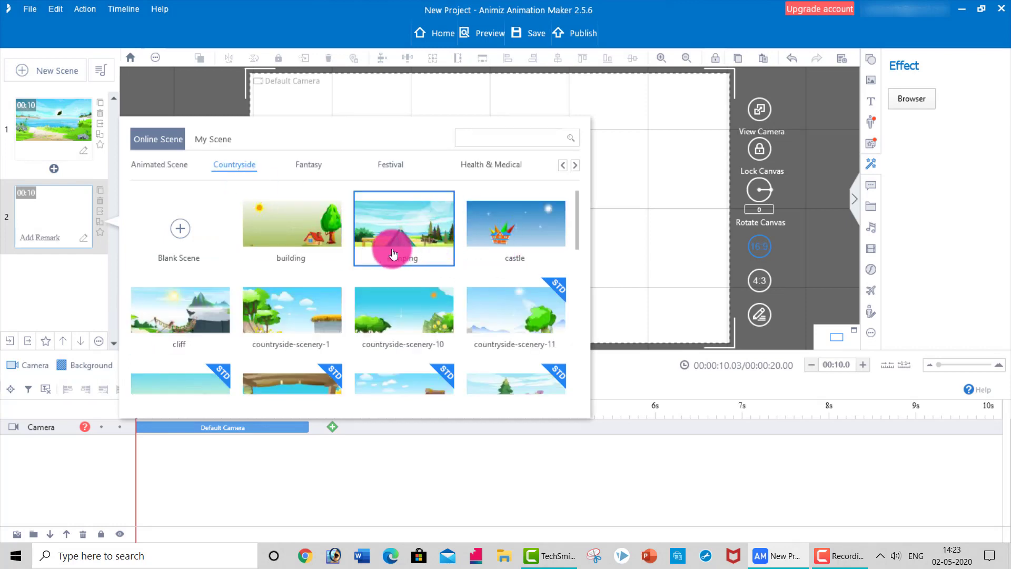
{"action": "left_click", "coordinate": [322, 309]}
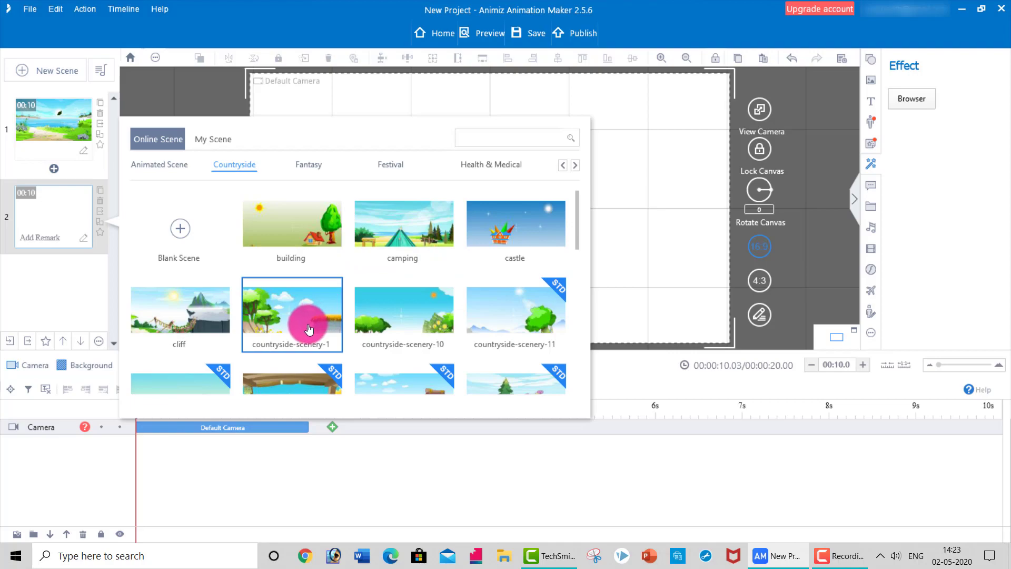
{"action": "double_click", "coordinate": [309, 329]}
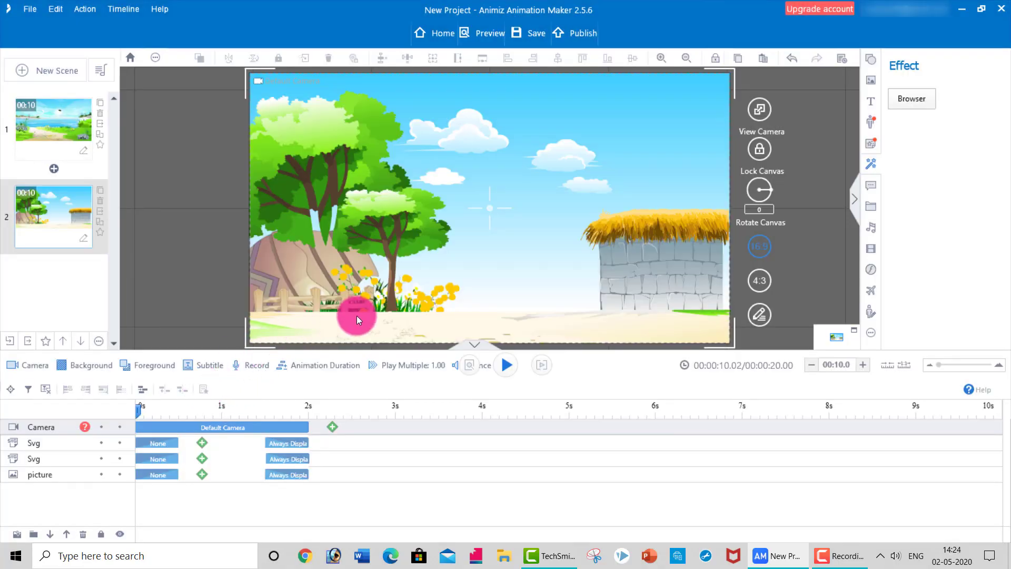
- Play the countryside scene to check it and return the playhead to the scene's start
{"action": "left_click", "coordinate": [506, 365]}
{"action": "left_click", "coordinate": [505, 363]}
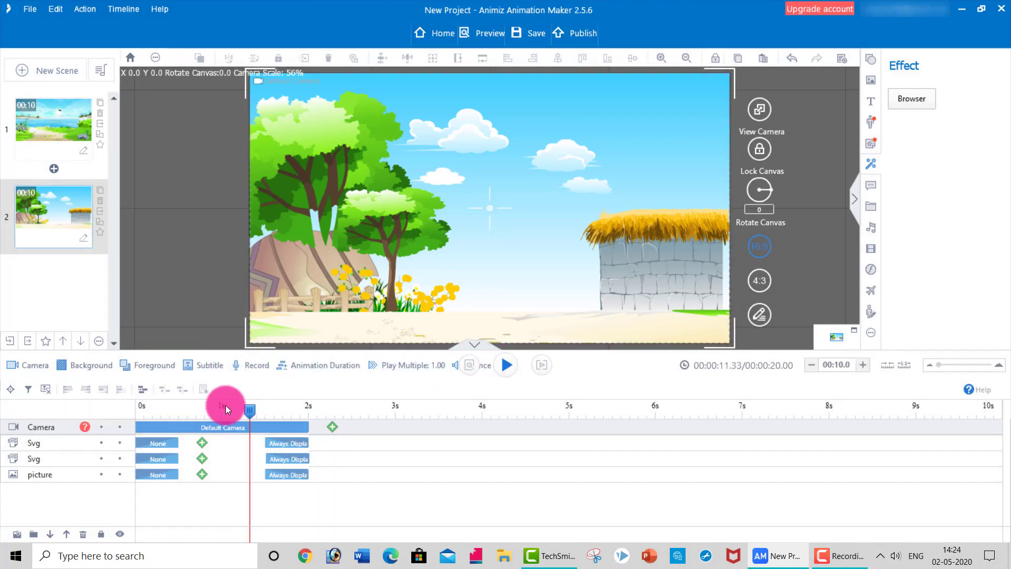
{"action": "left_click_drag", "start_coordinate": [257, 413], "coordinate": [131, 408]}
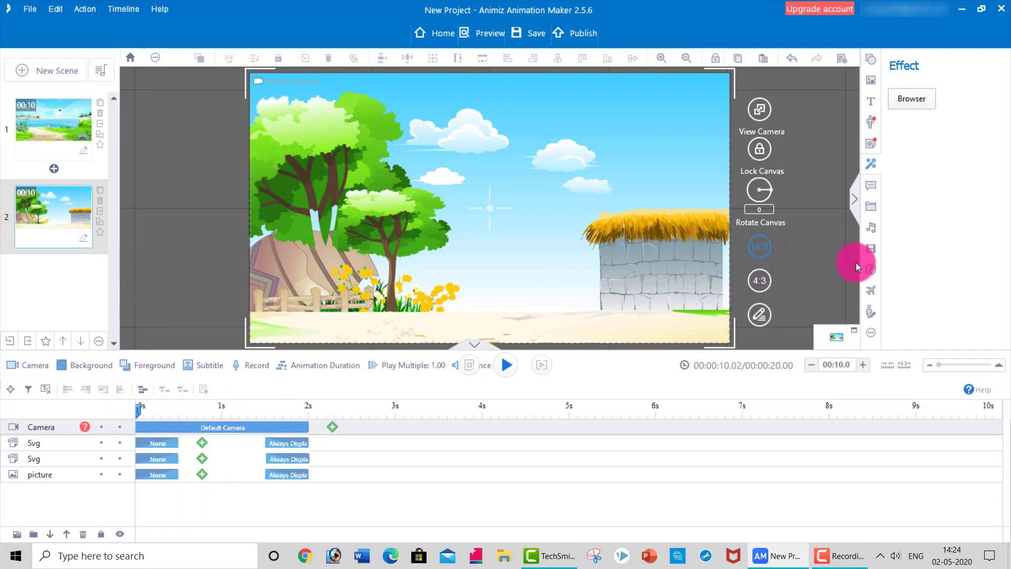
- Add the SWF of the seated girl in the orange dress from the Person category and delete the duplicate copy
{"action": "left_click", "coordinate": [870, 271]}
{"action": "scroll", "coordinate": [922, 272], "scroll_direction": "down", "scroll_amount": 2}
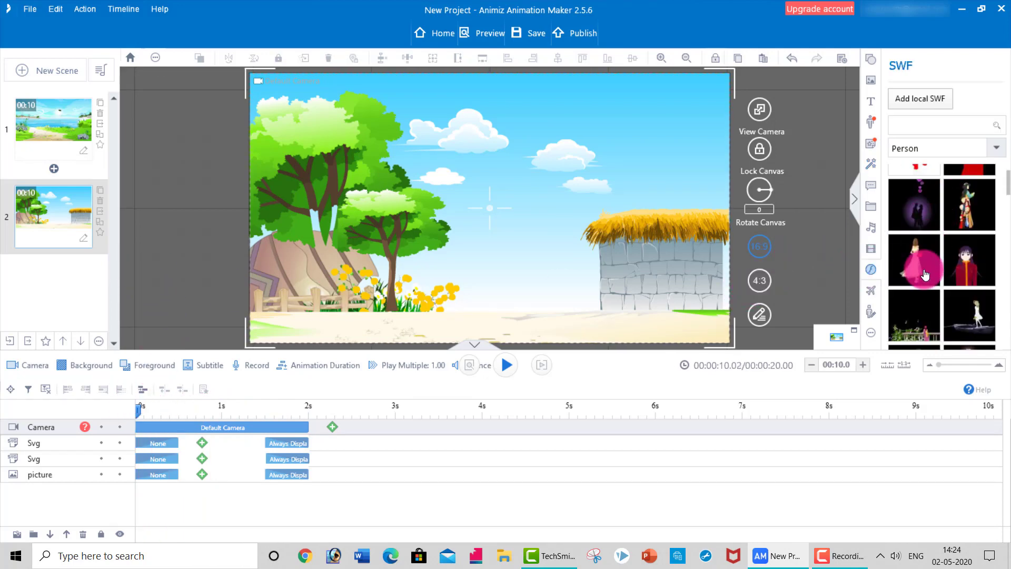
{"action": "scroll", "coordinate": [934, 237], "scroll_direction": "up", "scroll_amount": 3}
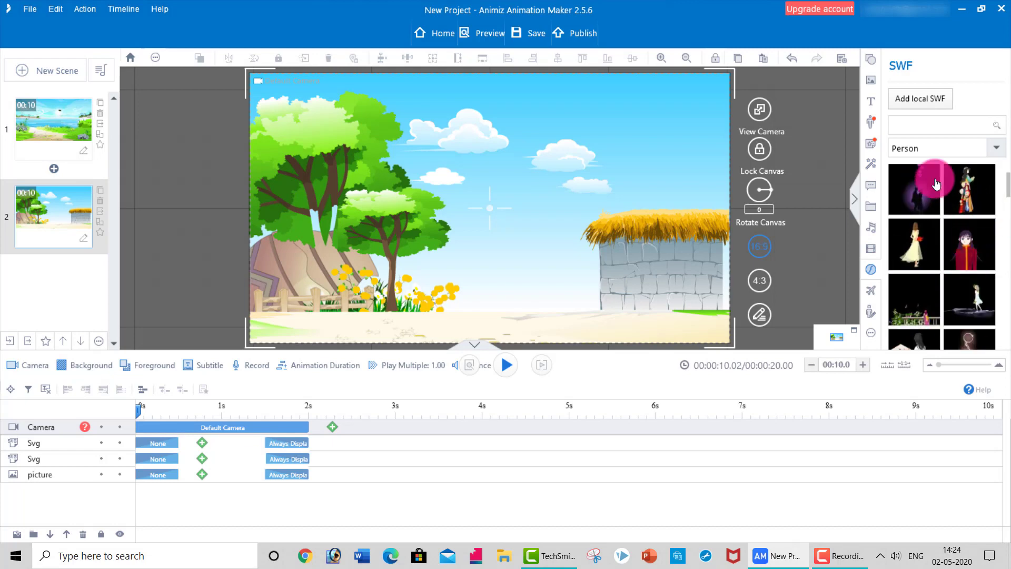
{"action": "left_click_drag", "start_coordinate": [1007, 181], "coordinate": [952, 316]}
{"action": "scroll", "coordinate": [952, 316], "scroll_direction": "down", "scroll_amount": 2}
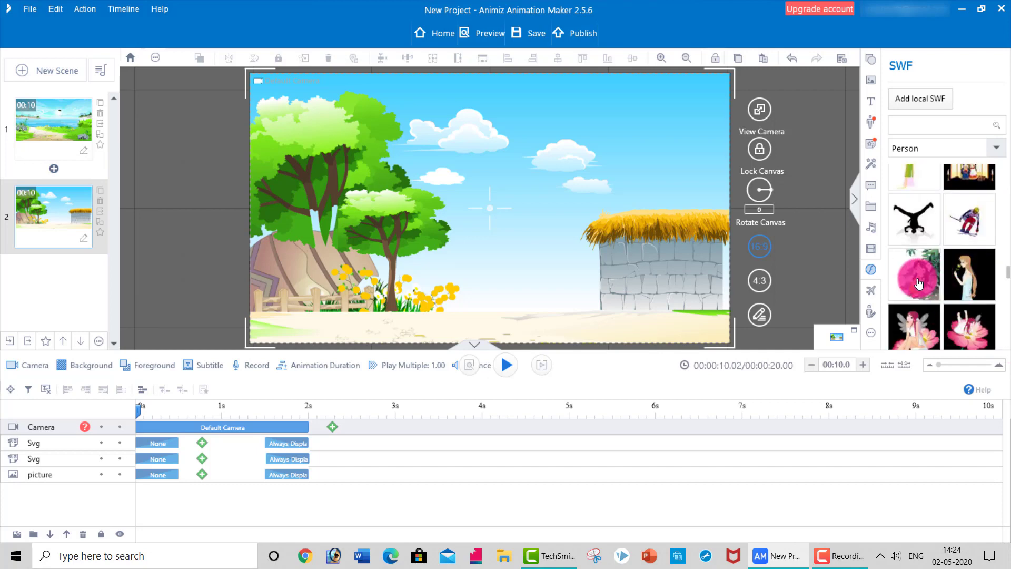
{"action": "left_click_drag", "start_coordinate": [919, 283], "coordinate": [470, 293]}
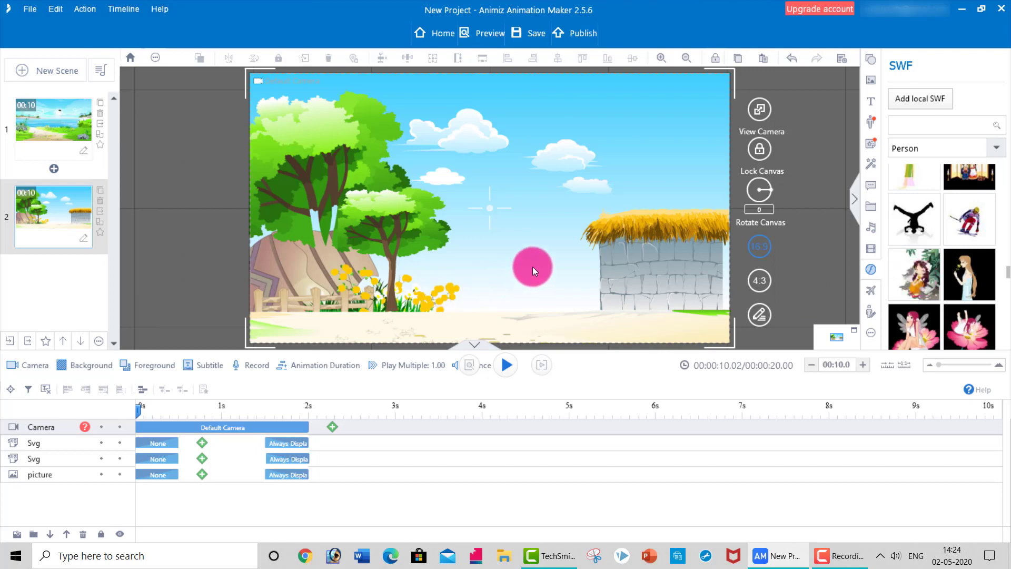
{"action": "left_click", "coordinate": [905, 285]}
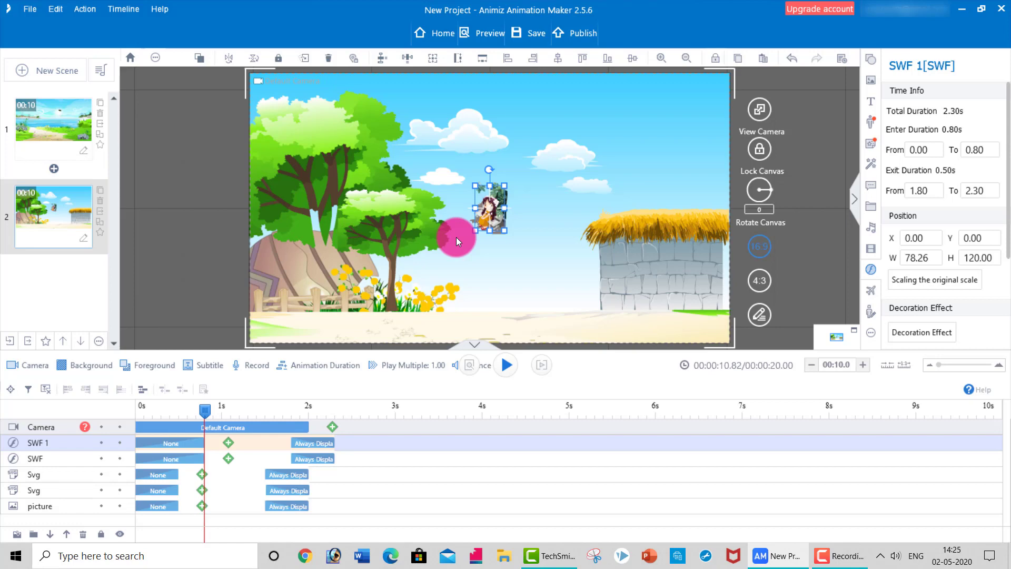
{"action": "left_click", "coordinate": [83, 538]}
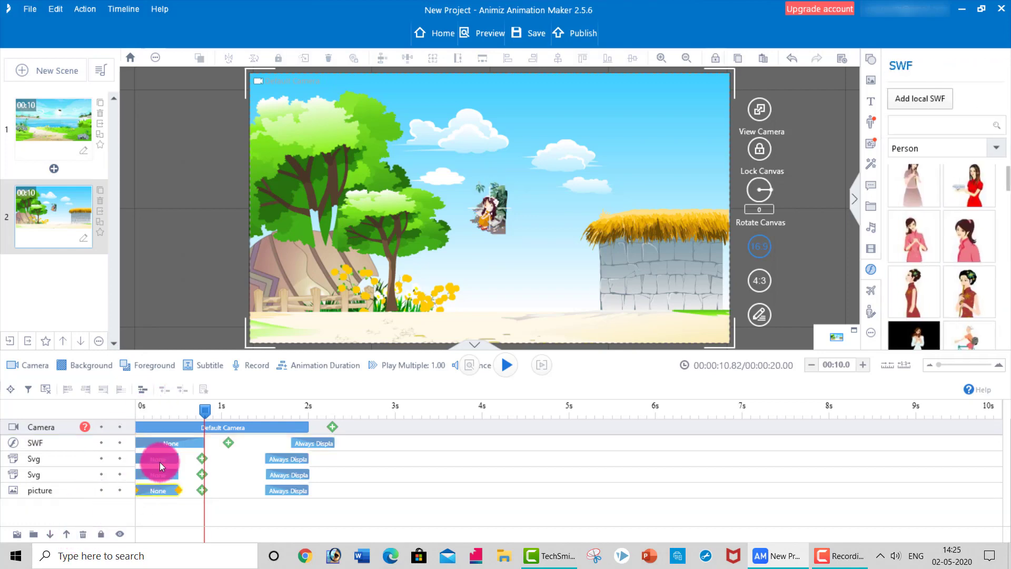
- Enlarge the seated girl to about 369 by 528 and place her in front of the trees
{"action": "left_click_drag", "start_coordinate": [494, 212], "coordinate": [717, 321]}
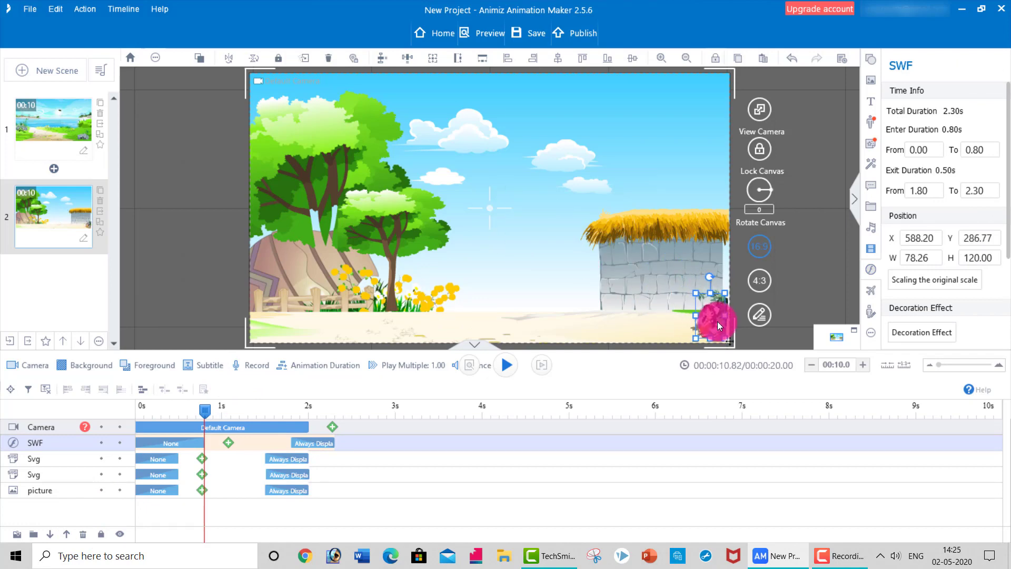
{"action": "left_click_drag", "start_coordinate": [682, 270], "coordinate": [587, 140]}
{"action": "left_click", "coordinate": [657, 272]}
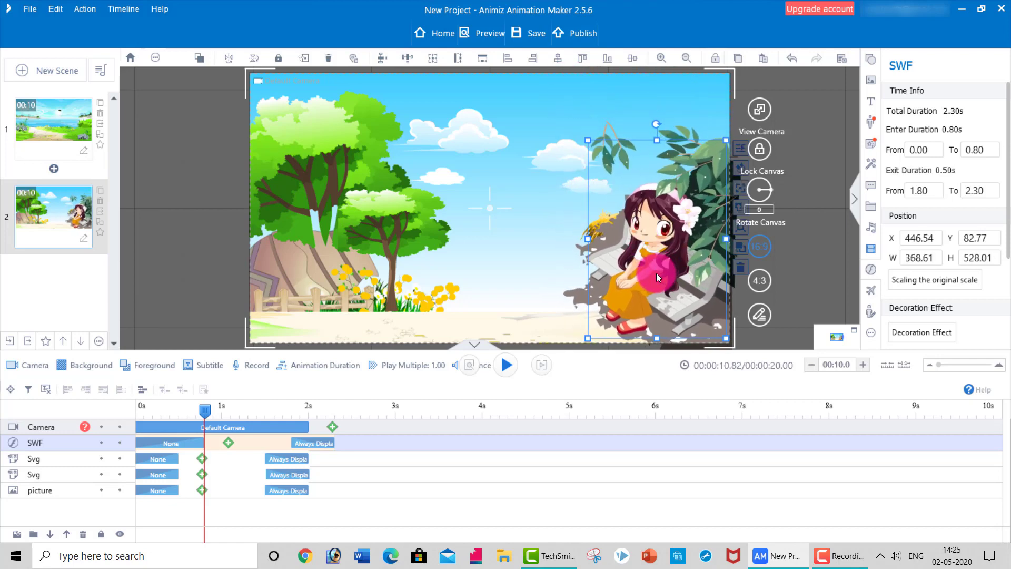
{"action": "left_click_drag", "start_coordinate": [655, 276], "coordinate": [563, 274]}
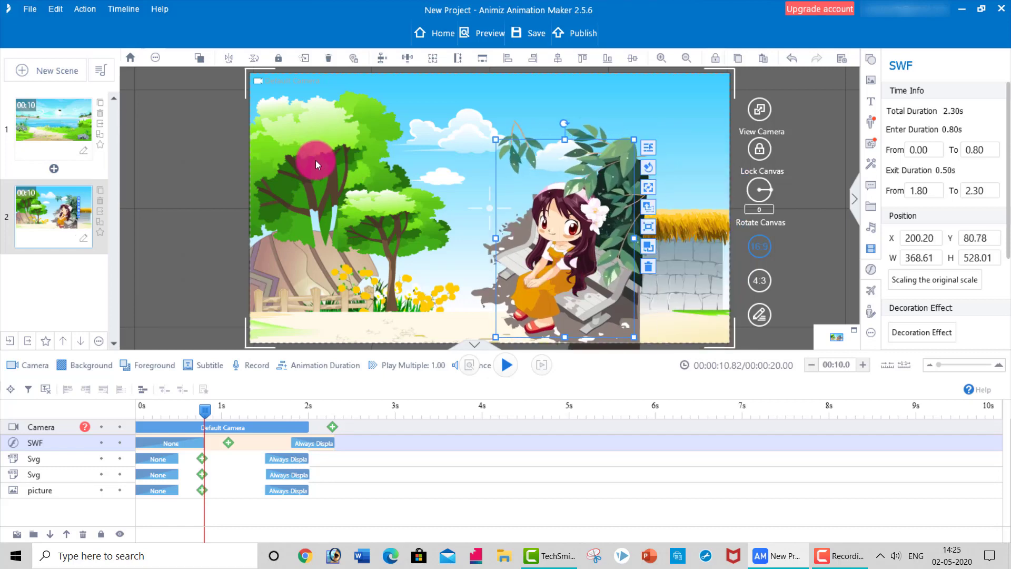
{"action": "left_click_drag", "start_coordinate": [525, 254], "coordinate": [308, 264]}
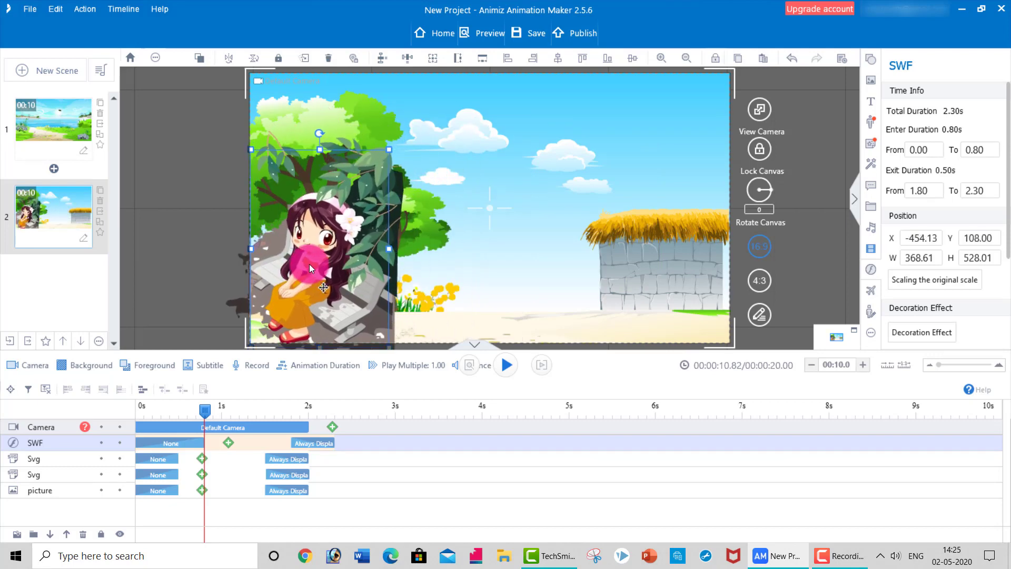
- Flip the seated girl horizontally and adjust her size to about 368 by 523 in front of the trees
{"action": "left_click", "coordinate": [228, 61]}
{"action": "left_click_drag", "start_coordinate": [324, 253], "coordinate": [315, 251]}
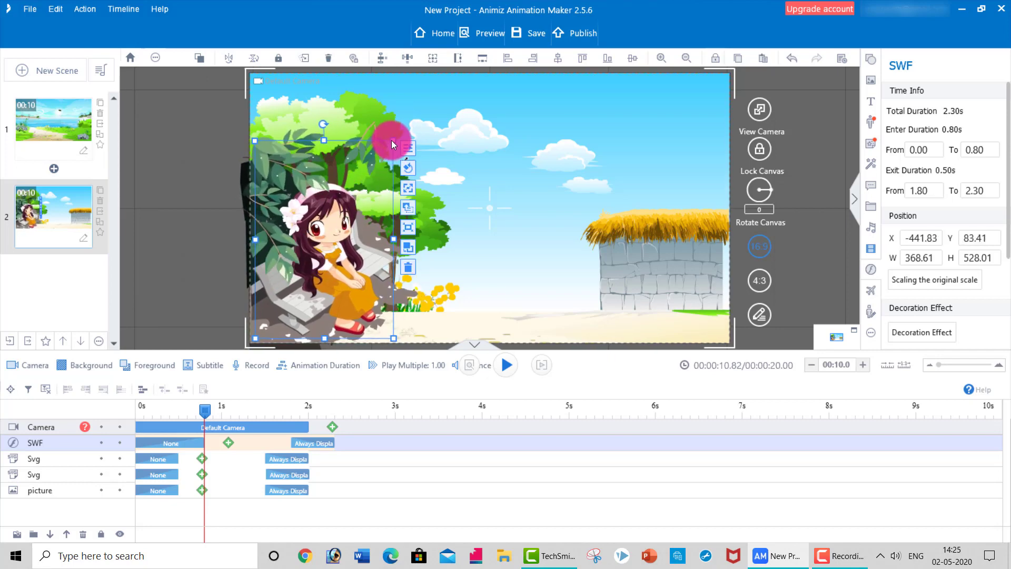
{"action": "left_click_drag", "start_coordinate": [394, 141], "coordinate": [406, 121]}
{"action": "left_click_drag", "start_coordinate": [389, 213], "coordinate": [359, 217]}
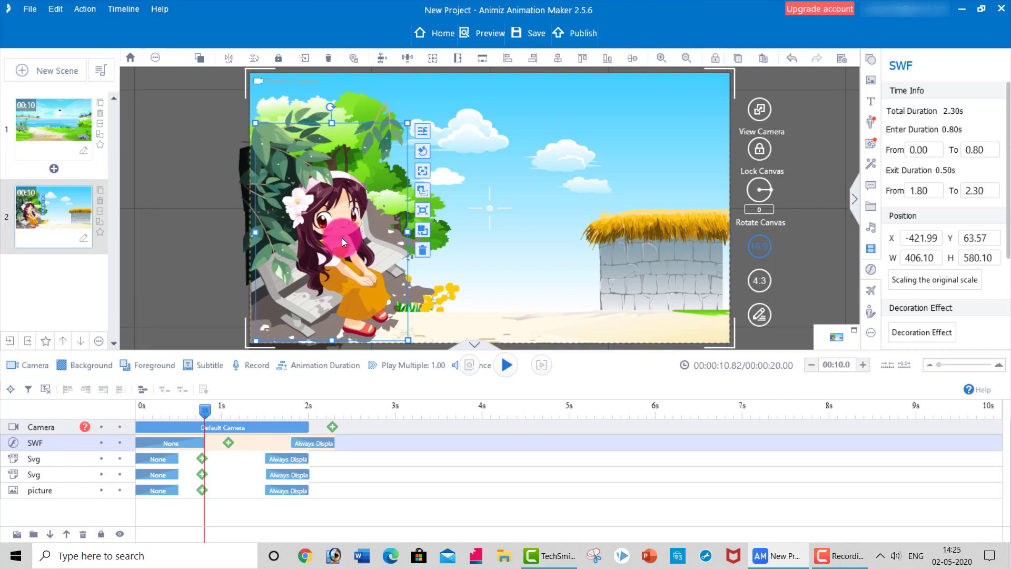
{"action": "left_click", "coordinate": [522, 239]}
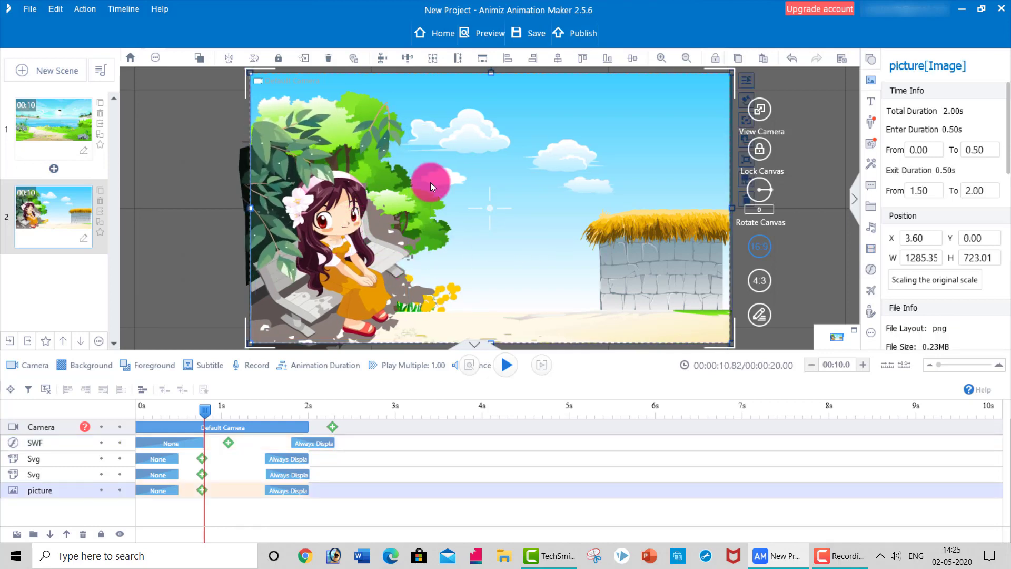
{"action": "left_click", "coordinate": [354, 210]}
{"action": "left_click_drag", "start_coordinate": [408, 125], "coordinate": [392, 144]}
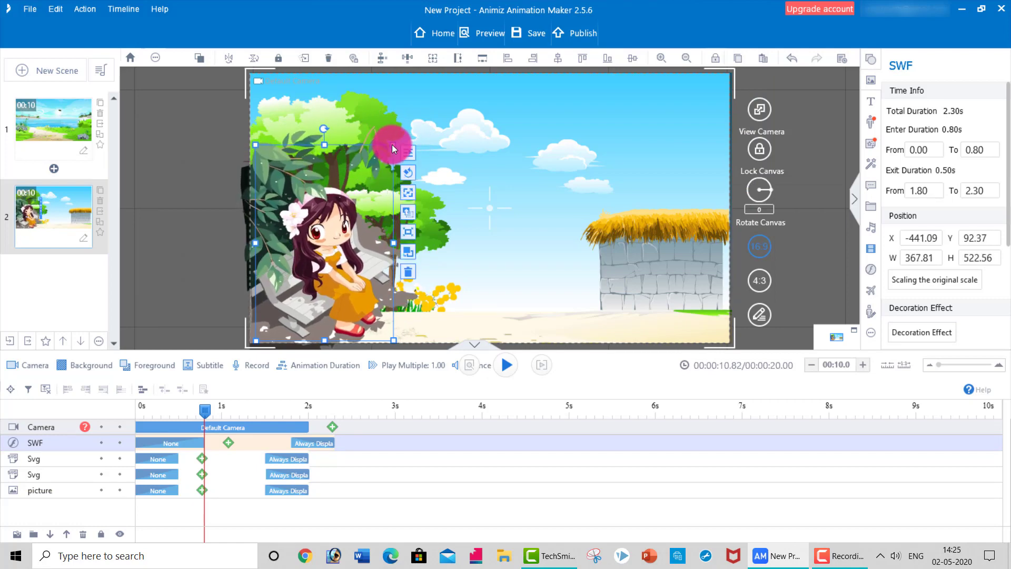
- Add the green leaf effect from the Wind folder, enlarge it to about 303 by 224 and place it beside the girl
{"action": "left_click", "coordinate": [871, 168]}
{"action": "left_click", "coordinate": [870, 165]}
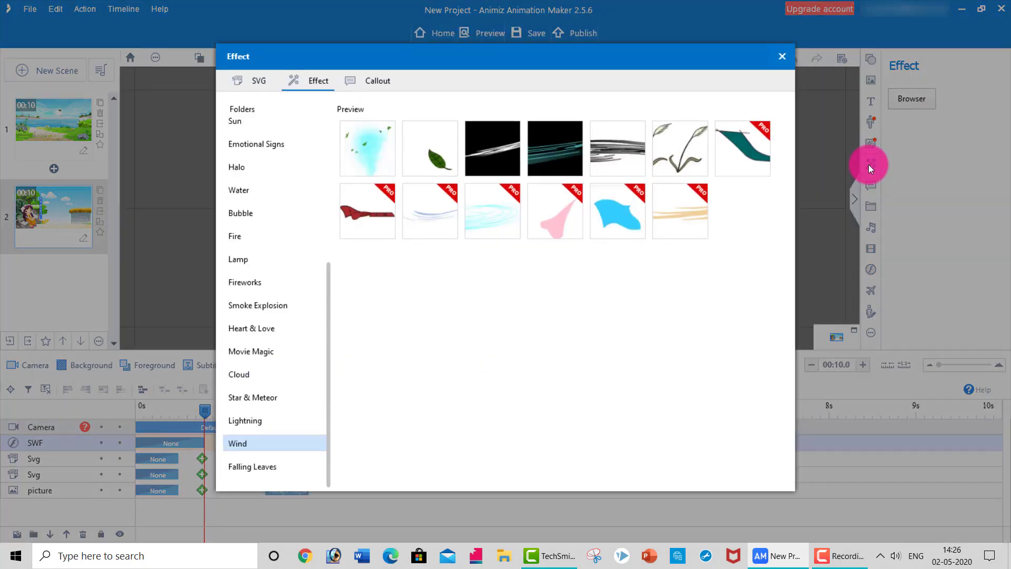
{"action": "left_click", "coordinate": [420, 153]}
{"action": "left_click_drag", "start_coordinate": [469, 200], "coordinate": [389, 208]}
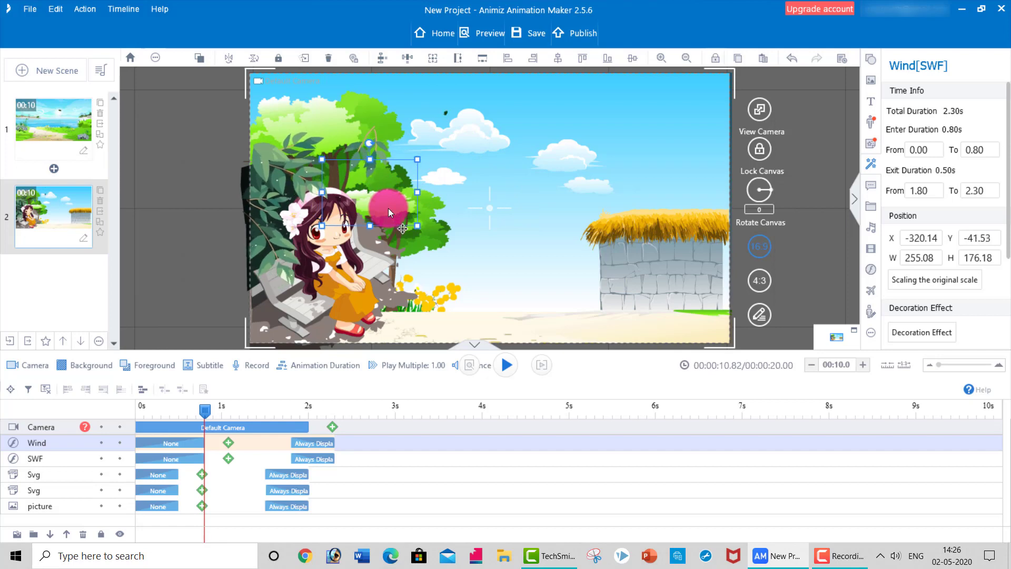
{"action": "left_click_drag", "start_coordinate": [418, 159], "coordinate": [437, 140]}
{"action": "left_click_drag", "start_coordinate": [411, 190], "coordinate": [438, 233]}
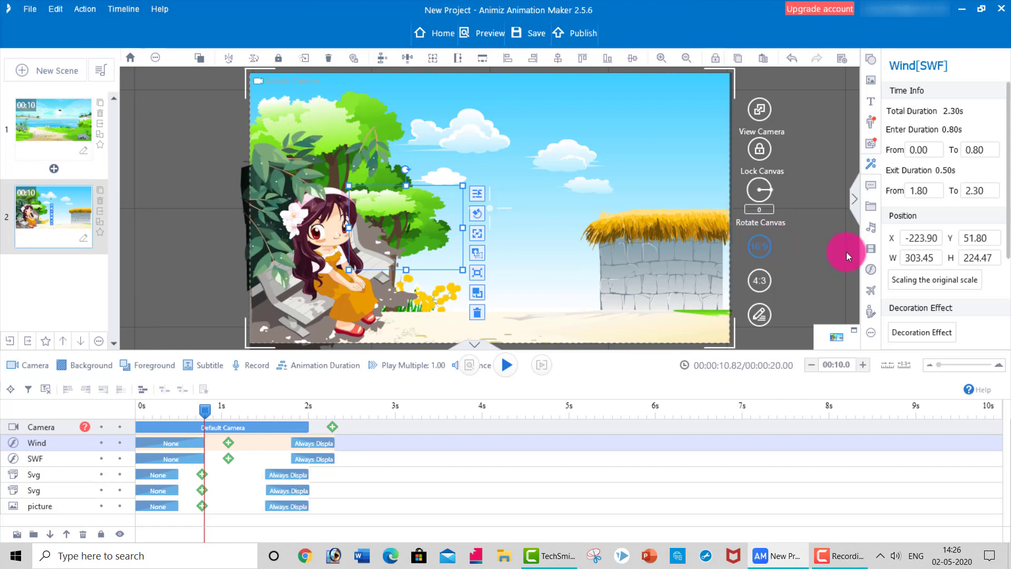
- Find the single green leaf animation among all SWF items and add it to the countryside scene
{"action": "left_click", "coordinate": [871, 270]}
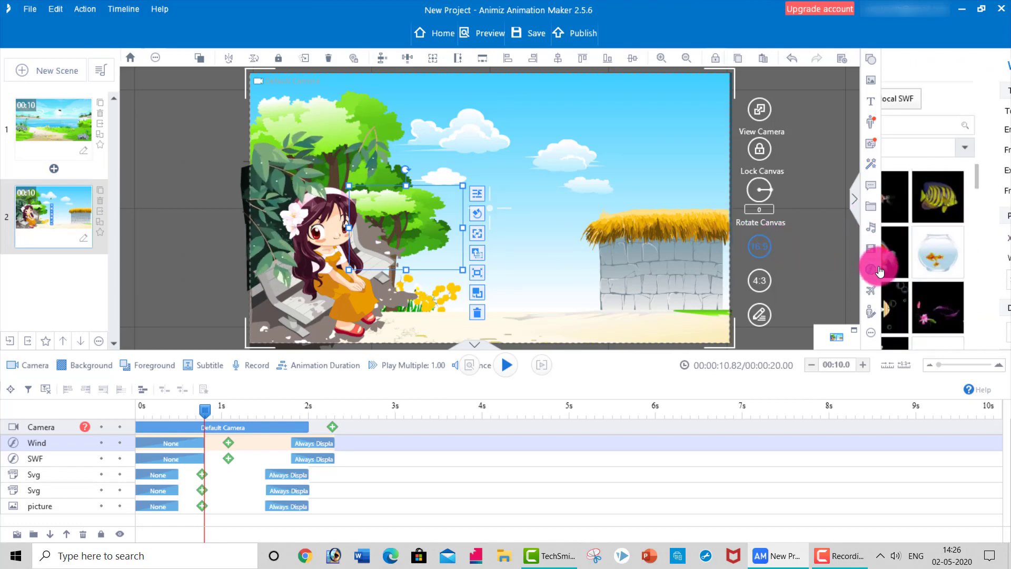
{"action": "left_click_drag", "start_coordinate": [1007, 188], "coordinate": [1006, 354]}
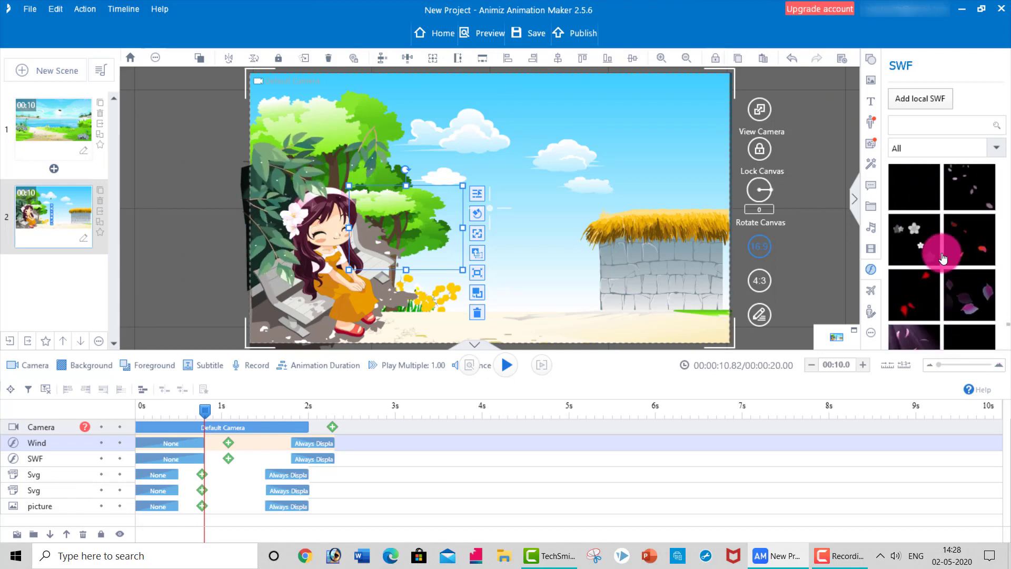
{"action": "left_click_drag", "start_coordinate": [1000, 311], "coordinate": [1009, 338]}
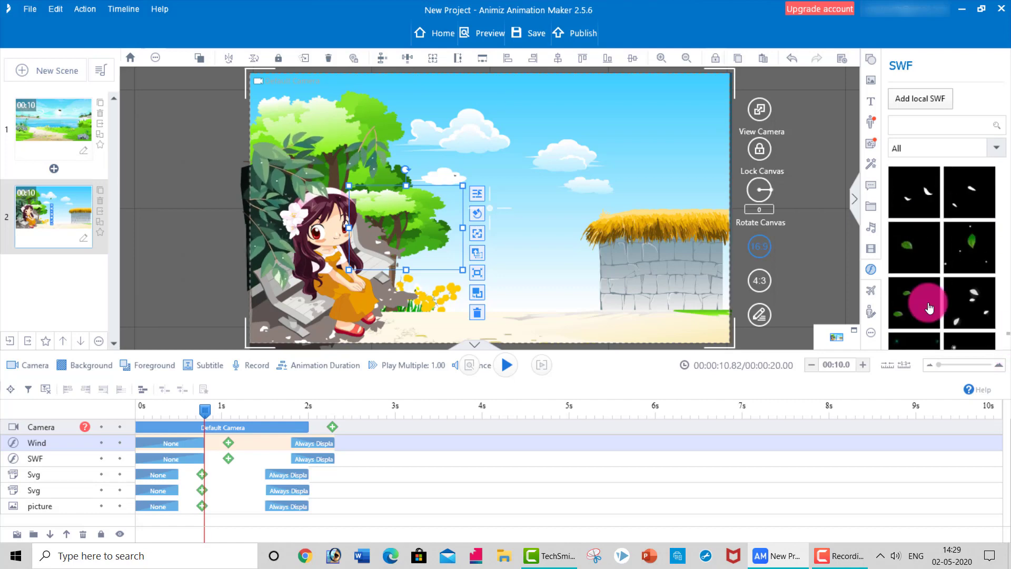
{"action": "left_click", "coordinate": [925, 239]}
{"action": "left_click", "coordinate": [498, 220]}
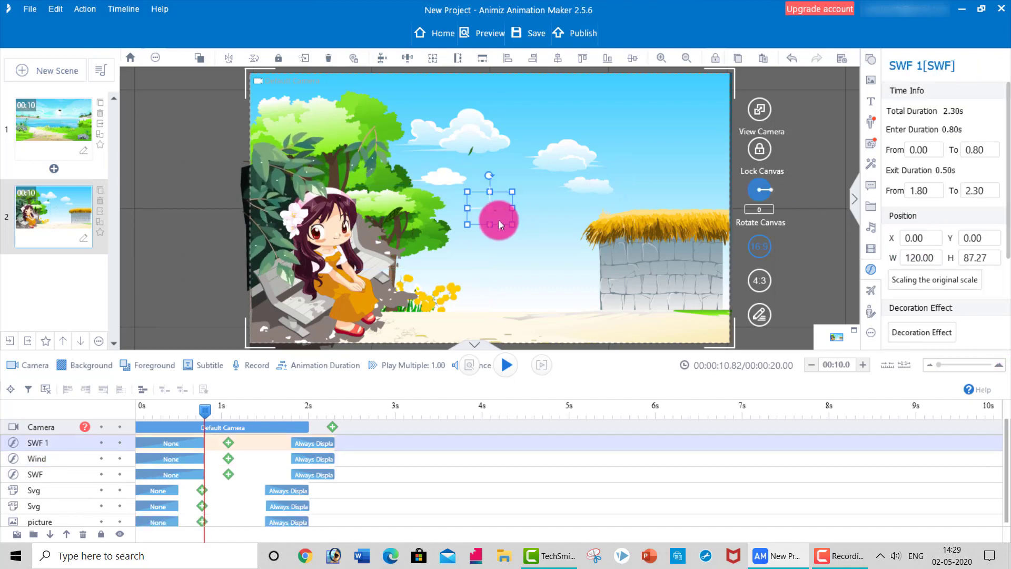
- Straighten the new leaf SWF, enlarge it to about 415 by 403 and position it between the girl and the hut
{"action": "left_click_drag", "start_coordinate": [520, 239], "coordinate": [565, 269]}
{"action": "mouse_move", "coordinate": [520, 171]}
{"action": "left_mouse_down"}
{"action": "mouse_move", "coordinate": [510, 167]}
{"action": "mouse_move", "coordinate": [510, 219]}
{"action": "mouse_move", "coordinate": [437, 274]}
{"action": "mouse_move", "coordinate": [326, 272]}
{"action": "left_mouse_up"}
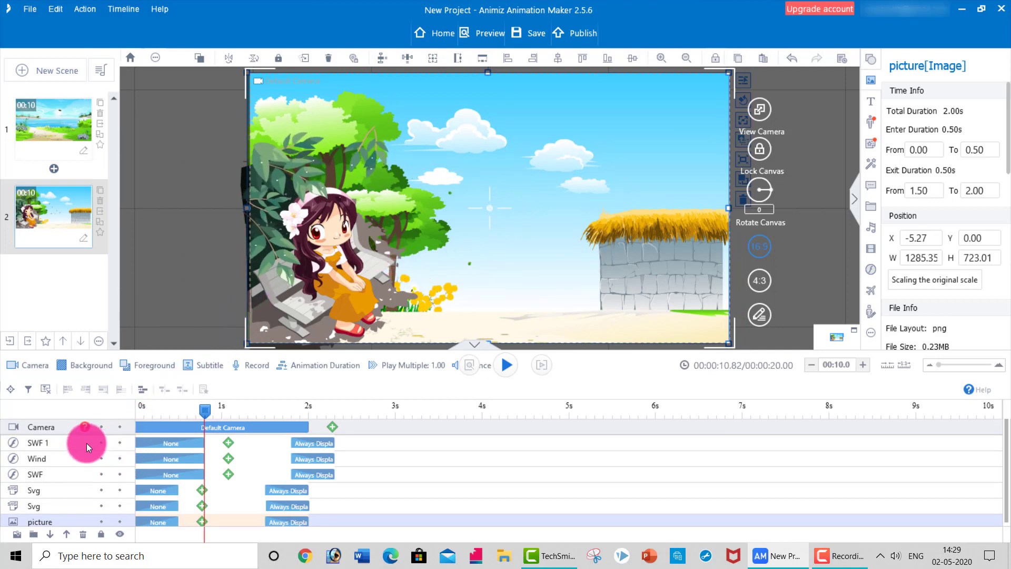
{"action": "left_click", "coordinate": [58, 444]}
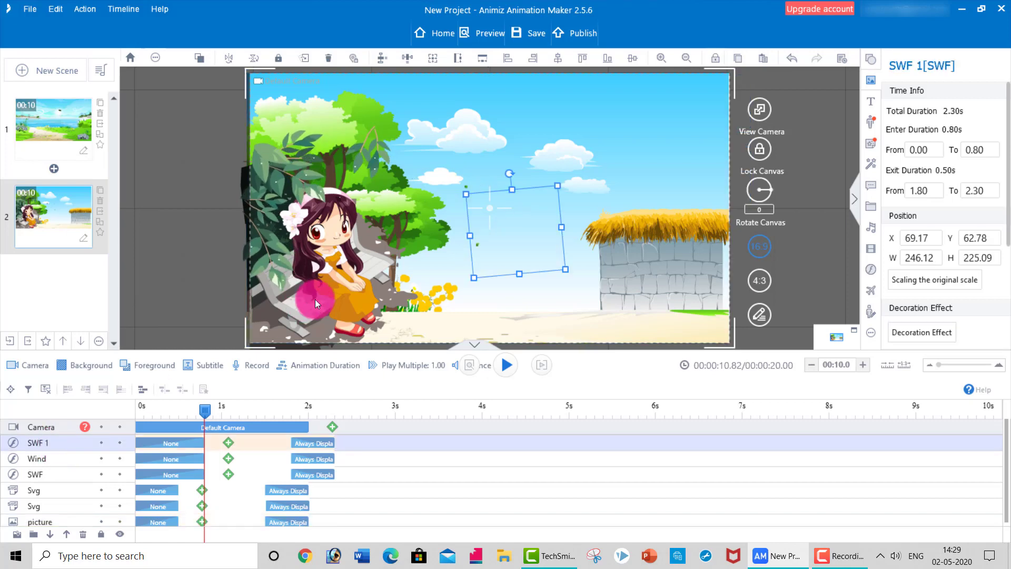
{"action": "left_click_drag", "start_coordinate": [489, 231], "coordinate": [407, 258]}
{"action": "left_click_drag", "start_coordinate": [398, 195], "coordinate": [406, 157]}
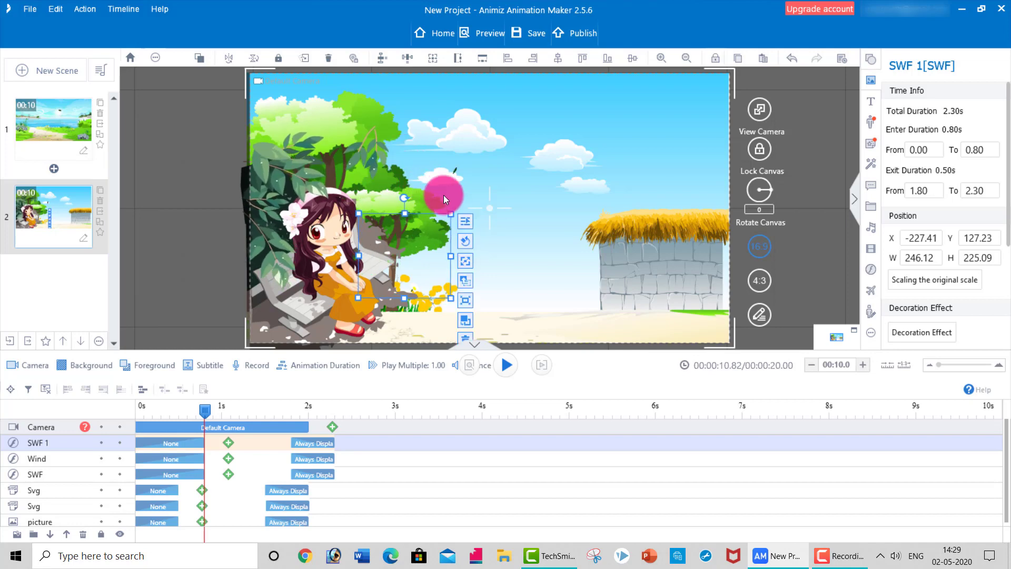
{"action": "mouse_move", "coordinate": [470, 183]}
{"action": "left_mouse_down"}
{"action": "mouse_move", "coordinate": [477, 170]}
{"action": "mouse_move", "coordinate": [480, 178]}
{"action": "left_mouse_up"}
{"action": "left_click_drag", "start_coordinate": [450, 214], "coordinate": [508, 154]}
{"action": "left_click_drag", "start_coordinate": [454, 262], "coordinate": [474, 282]}
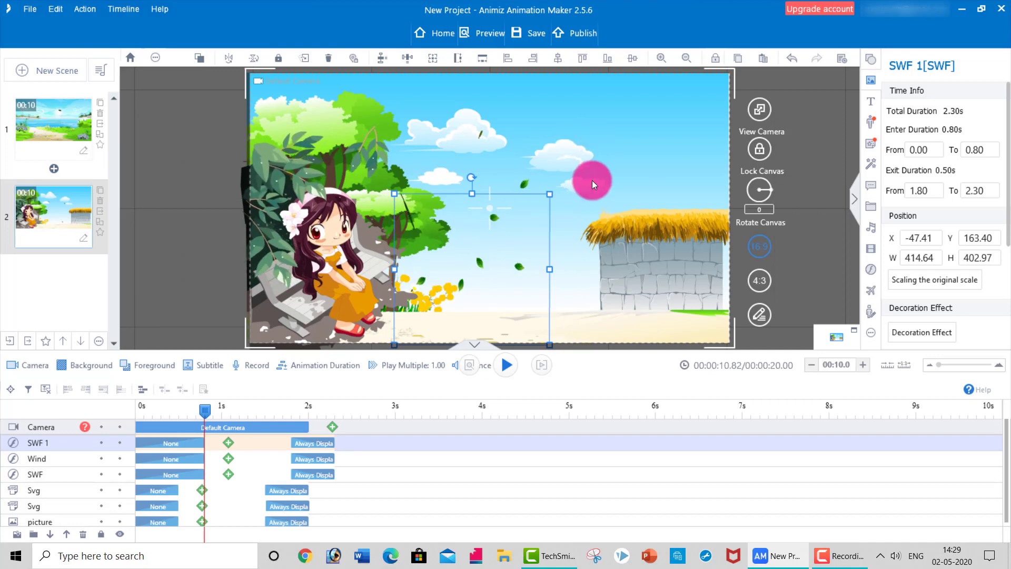
{"action": "left_click", "coordinate": [592, 180]}
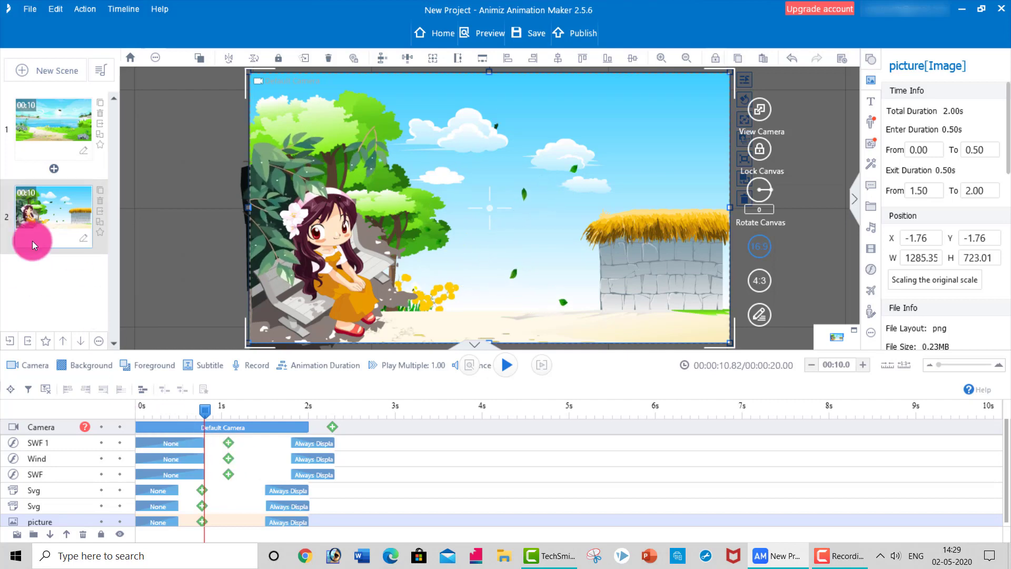
- Add a third blank scene and insert the SWF of the fish with bubbles, enlarged to about 959 by 490
{"action": "left_click", "coordinate": [64, 75]}
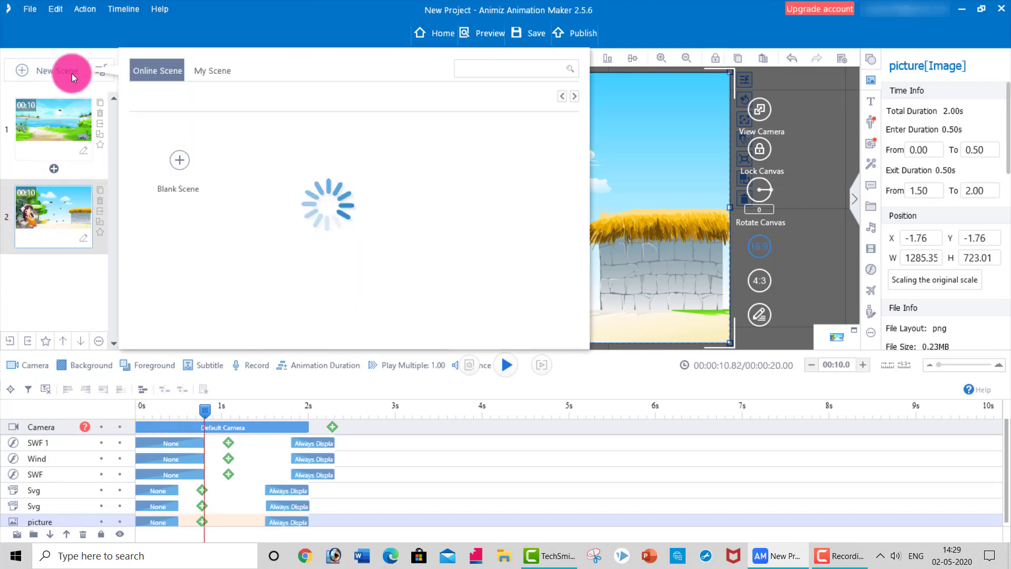
{"action": "left_click", "coordinate": [181, 161]}
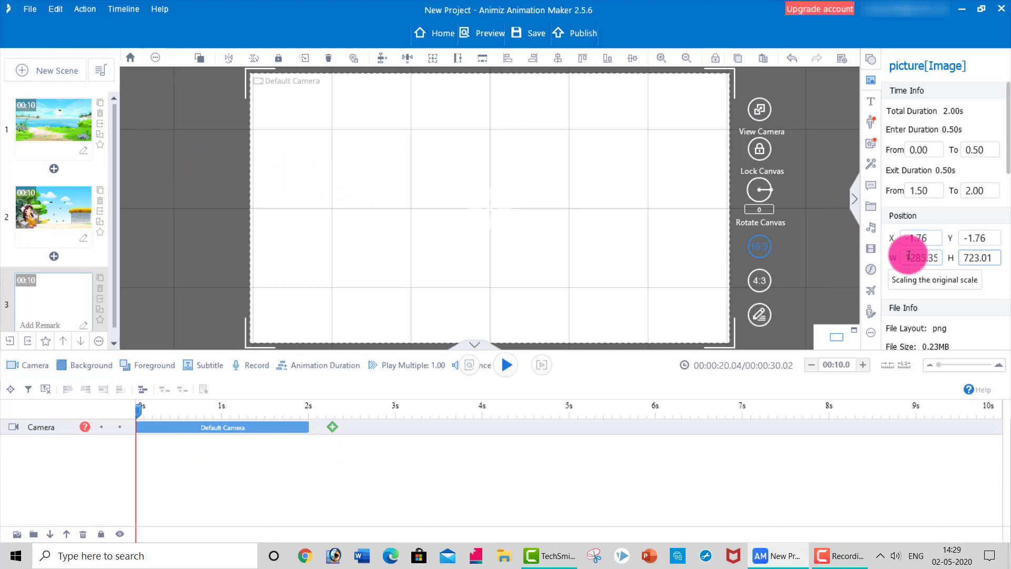
{"action": "left_click", "coordinate": [876, 274]}
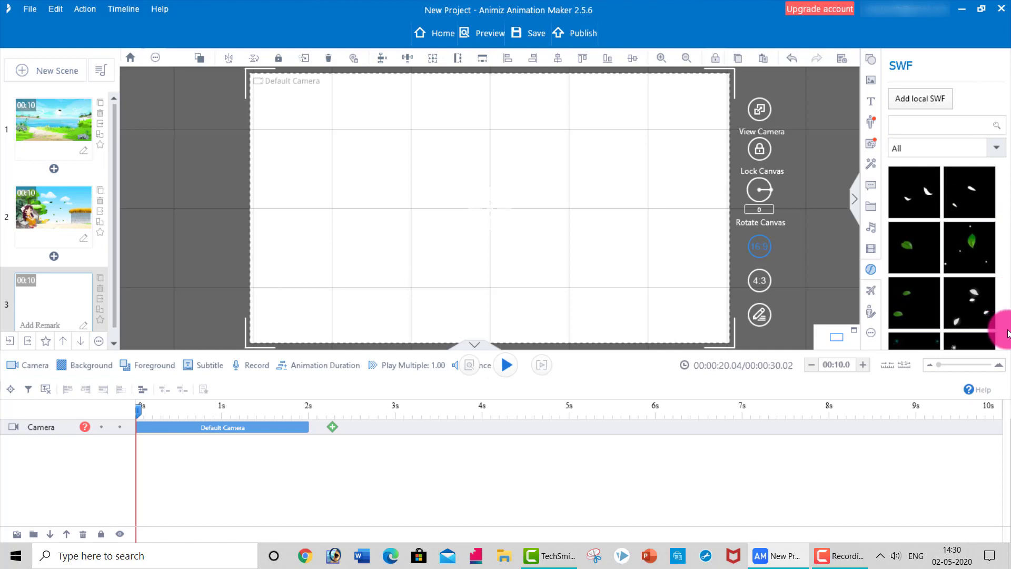
{"action": "left_click_drag", "start_coordinate": [1006, 337], "coordinate": [1007, 163]}
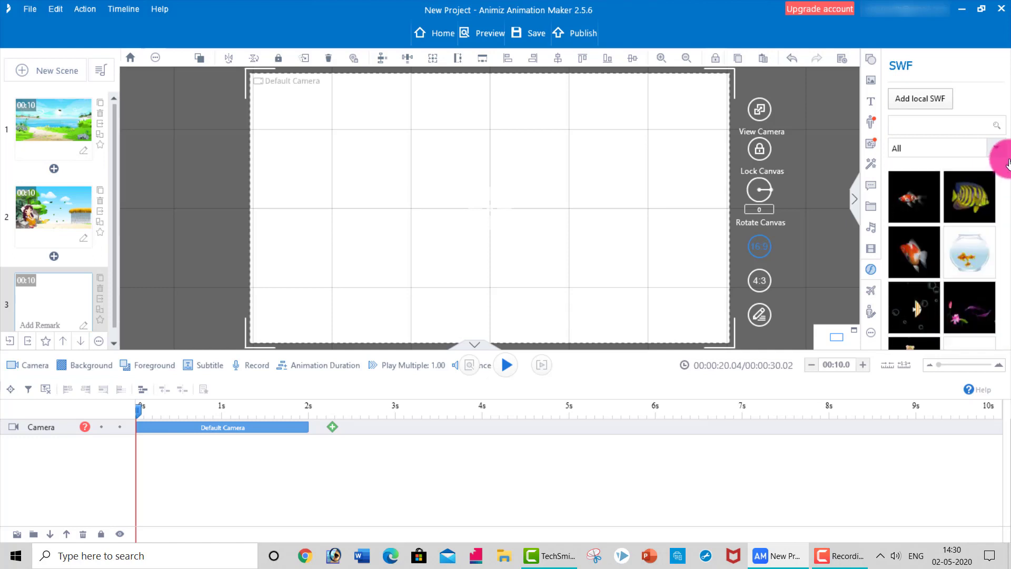
{"action": "left_click", "coordinate": [923, 314]}
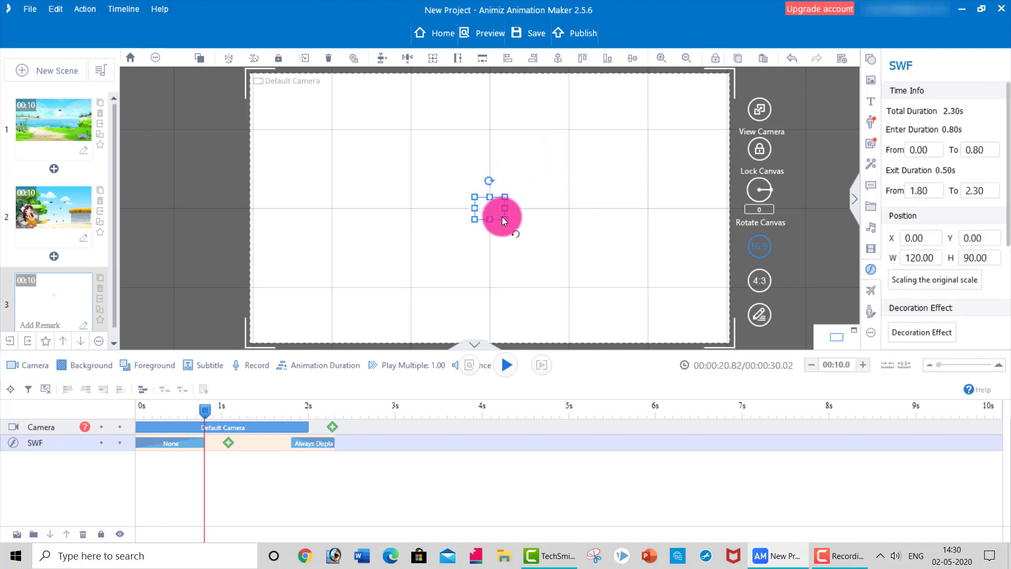
{"action": "left_click_drag", "start_coordinate": [548, 271], "coordinate": [551, 252]}
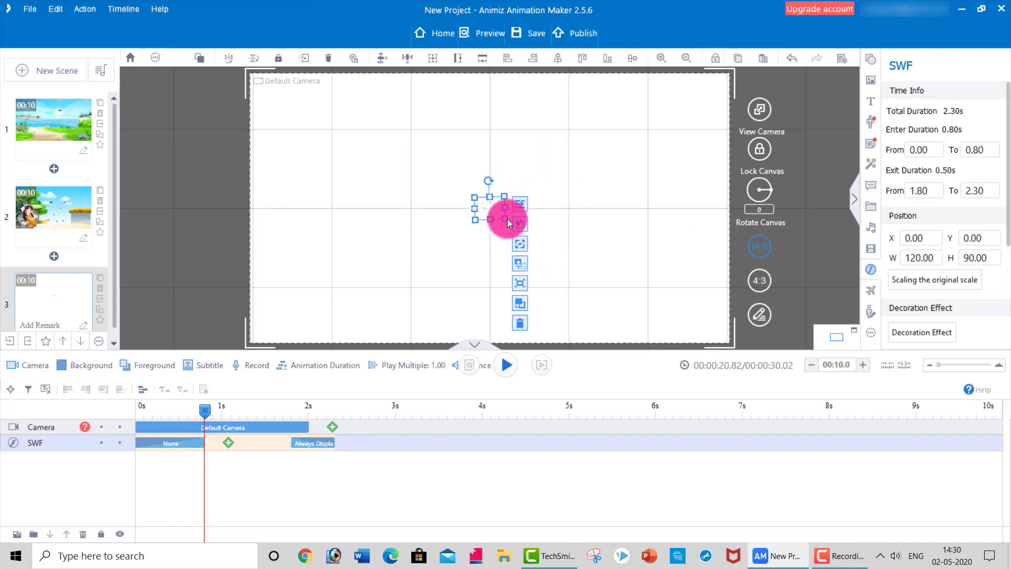
{"action": "left_click_drag", "start_coordinate": [507, 219], "coordinate": [715, 308]}
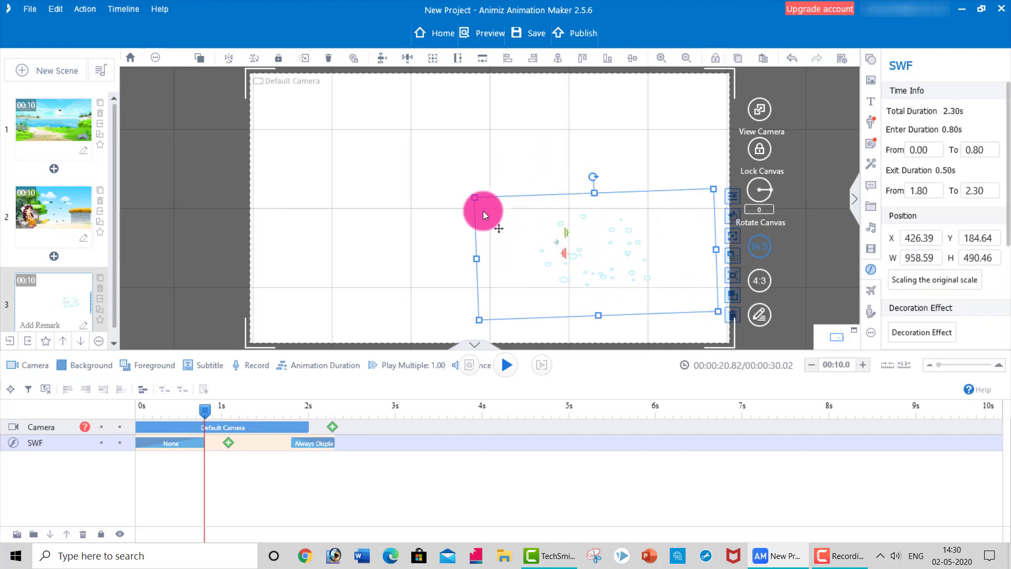
- Enlarge the fish-with-bubbles SWF to about 1160 by 853 and move it towards the canvas centre
{"action": "left_click_drag", "start_coordinate": [476, 198], "coordinate": [420, 109]}
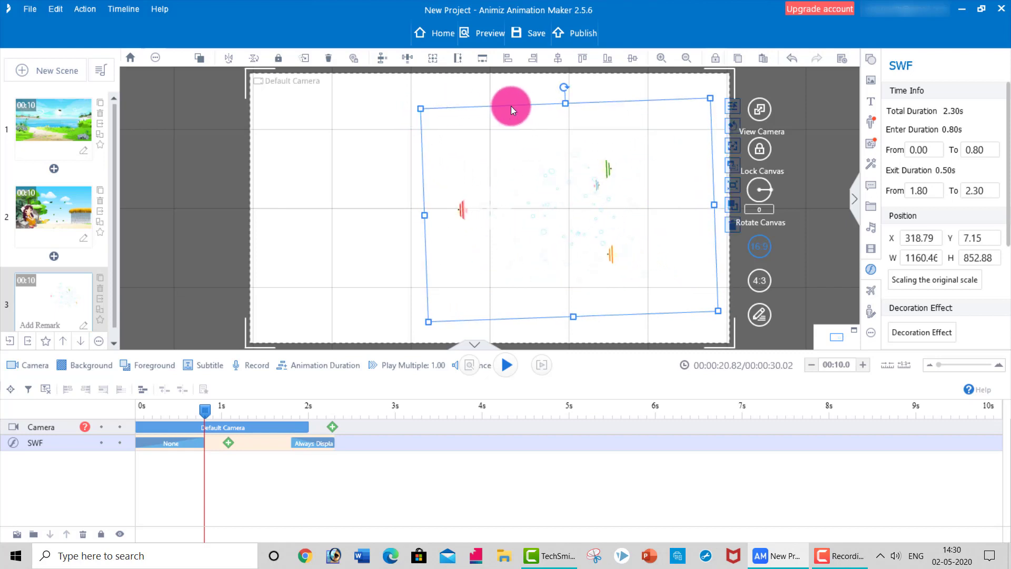
{"action": "left_click_drag", "start_coordinate": [562, 85], "coordinate": [566, 85]}
{"action": "left_click_drag", "start_coordinate": [561, 187], "coordinate": [427, 200]}
- Add the SWF of water plants with striped fish and bubbles to the third scene and select it on the canvas
{"action": "left_click", "coordinate": [871, 269]}
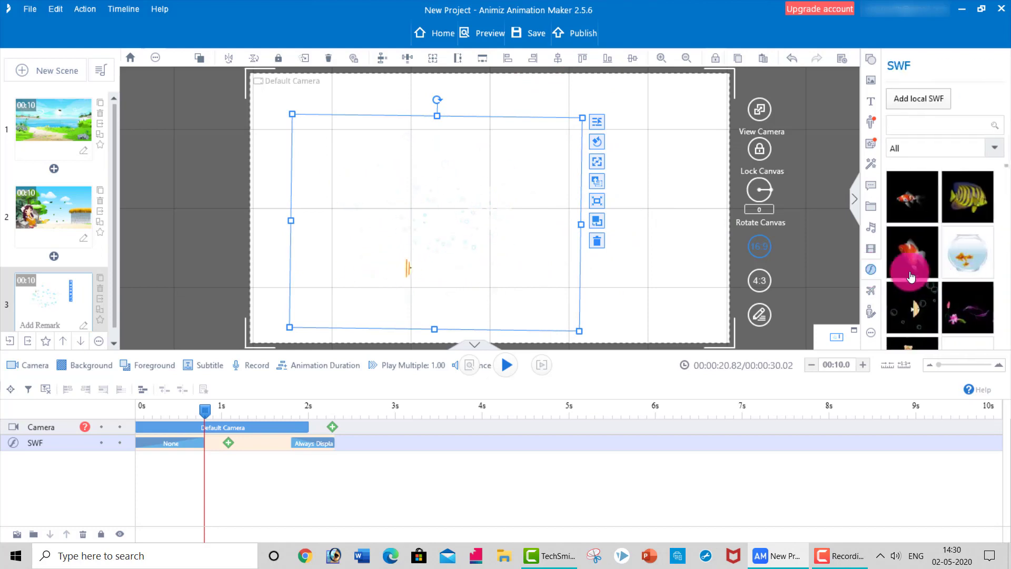
{"action": "scroll", "coordinate": [932, 307], "scroll_direction": "down", "scroll_amount": 5}
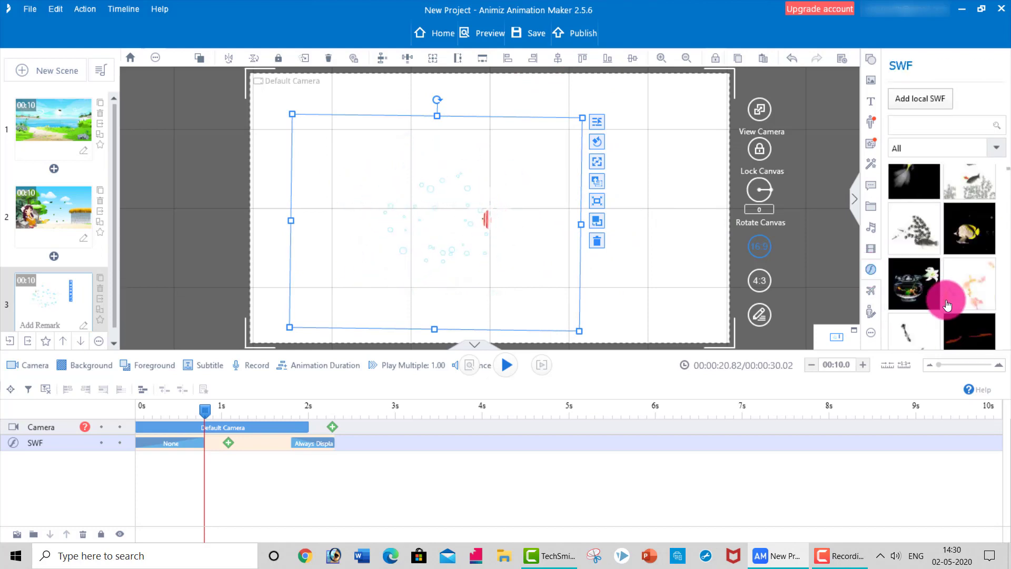
{"action": "left_click_drag", "start_coordinate": [948, 305], "coordinate": [688, 311]}
{"action": "left_click", "coordinate": [580, 166]}
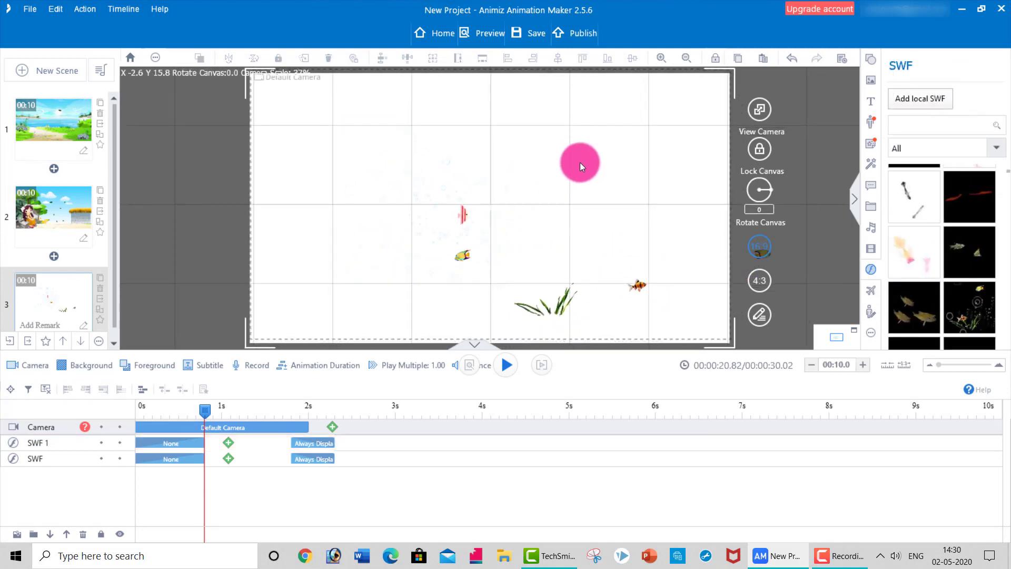
{"action": "left_click", "coordinate": [561, 298]}
{"action": "left_click_drag", "start_coordinate": [578, 169], "coordinate": [581, 169]}
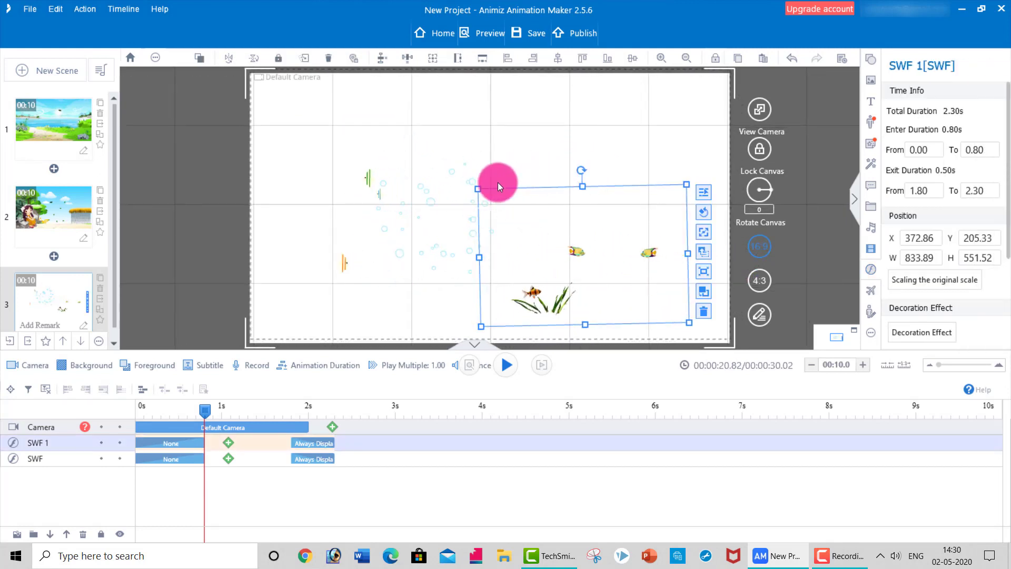
- Enlarge the water-plant SWF to about 1725 by 1046 and position it across the middle of the canvas
{"action": "left_click_drag", "start_coordinate": [477, 188], "coordinate": [390, 102]}
{"action": "left_click_drag", "start_coordinate": [685, 96], "coordinate": [740, 123]}
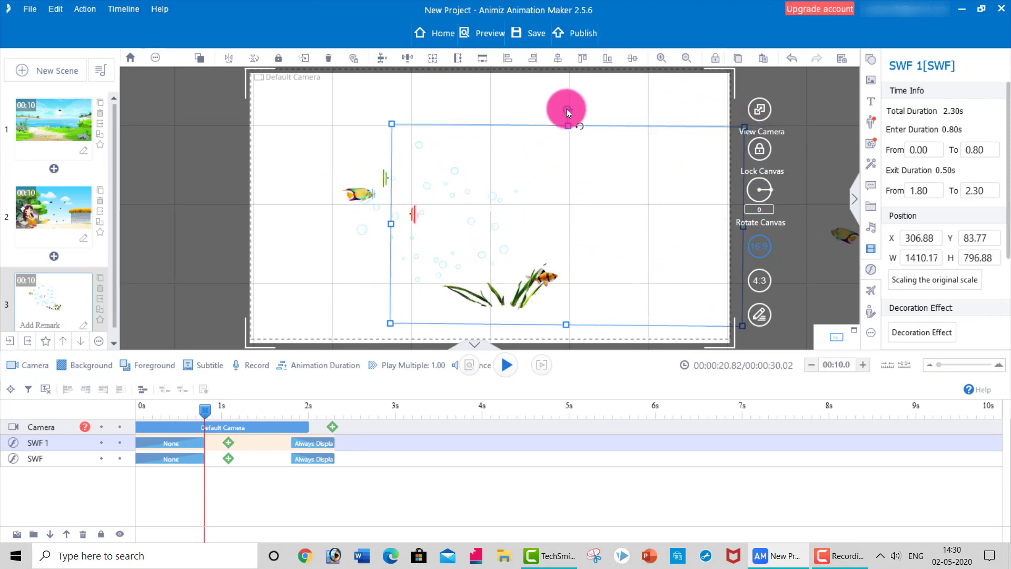
{"action": "left_click_drag", "start_coordinate": [507, 187], "coordinate": [446, 208]}
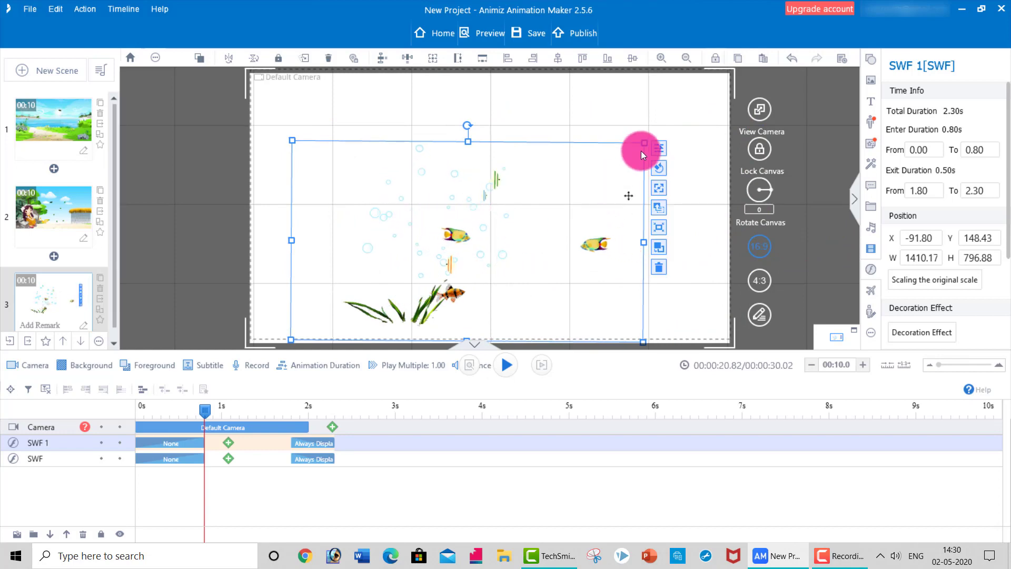
{"action": "left_click_drag", "start_coordinate": [643, 143], "coordinate": [724, 80]}
{"action": "left_click_drag", "start_coordinate": [508, 215], "coordinate": [492, 238]}
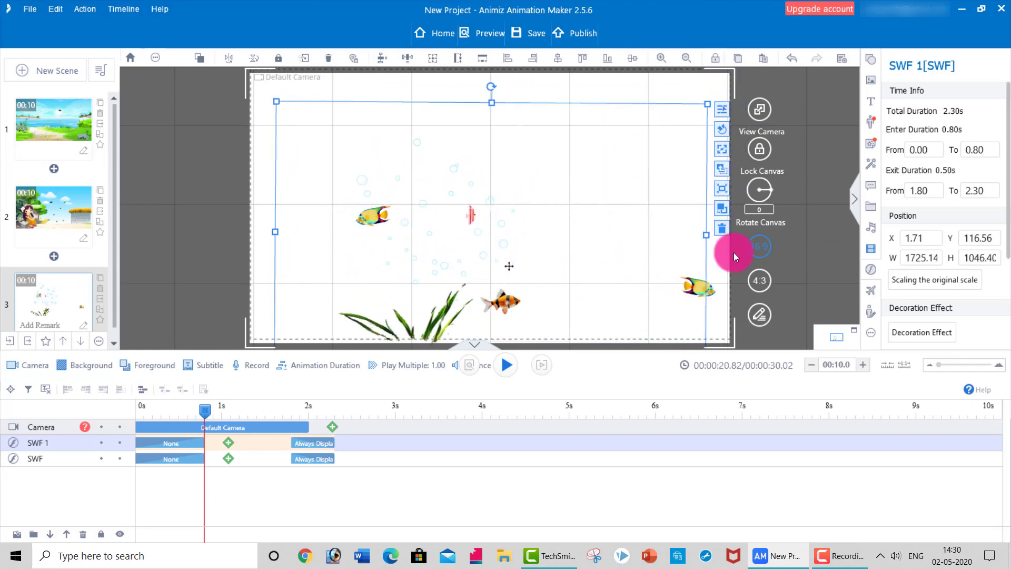
- Insert the SWF of small colourful fish, enlarge it to about 1740 by 969 and spread it over the whole canvas
{"action": "left_click", "coordinate": [871, 269]}
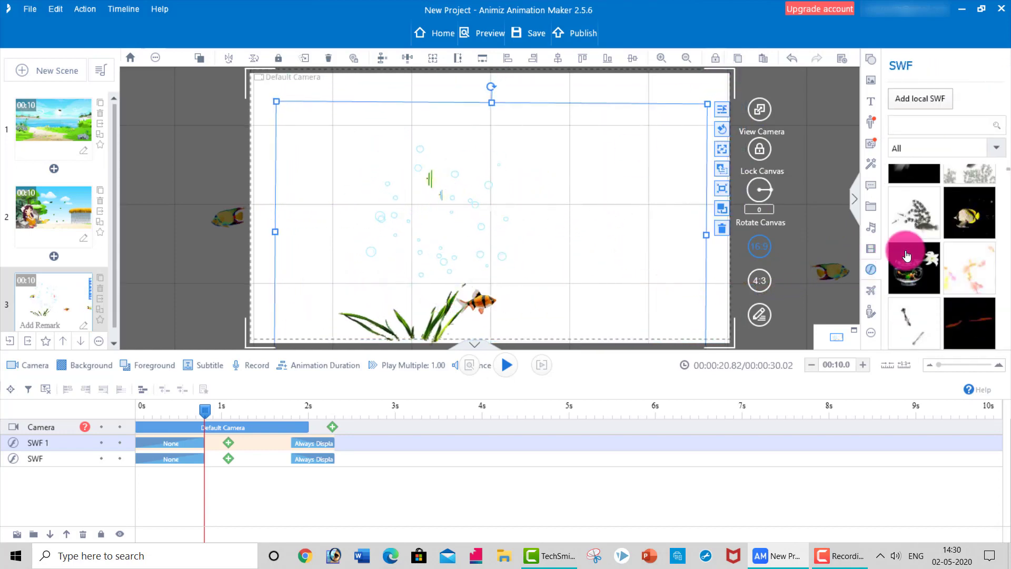
{"action": "scroll", "coordinate": [906, 252], "scroll_direction": "up", "scroll_amount": 3}
{"action": "left_click", "coordinate": [911, 248]}
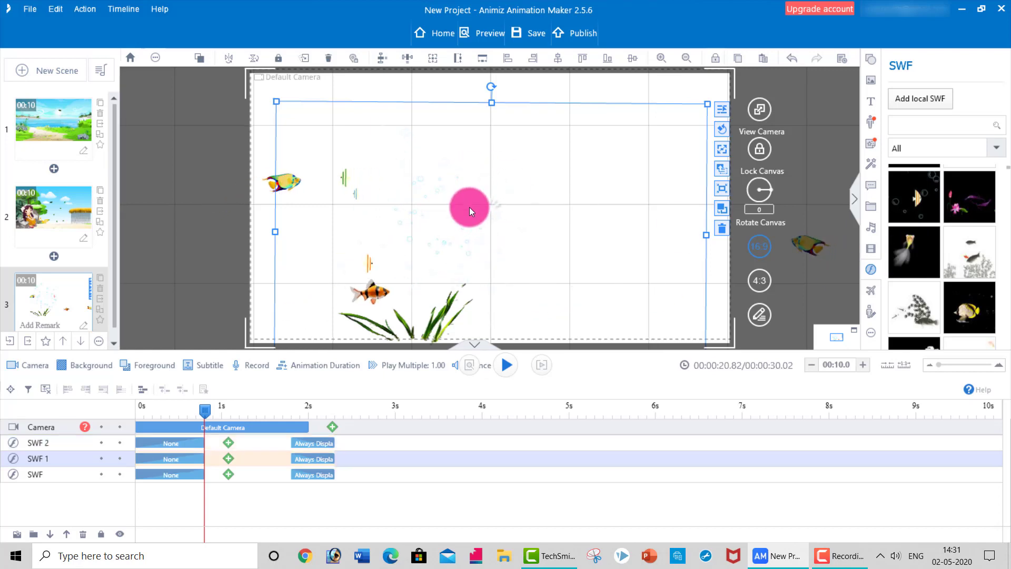
{"action": "left_click_drag", "start_coordinate": [469, 207], "coordinate": [714, 323]}
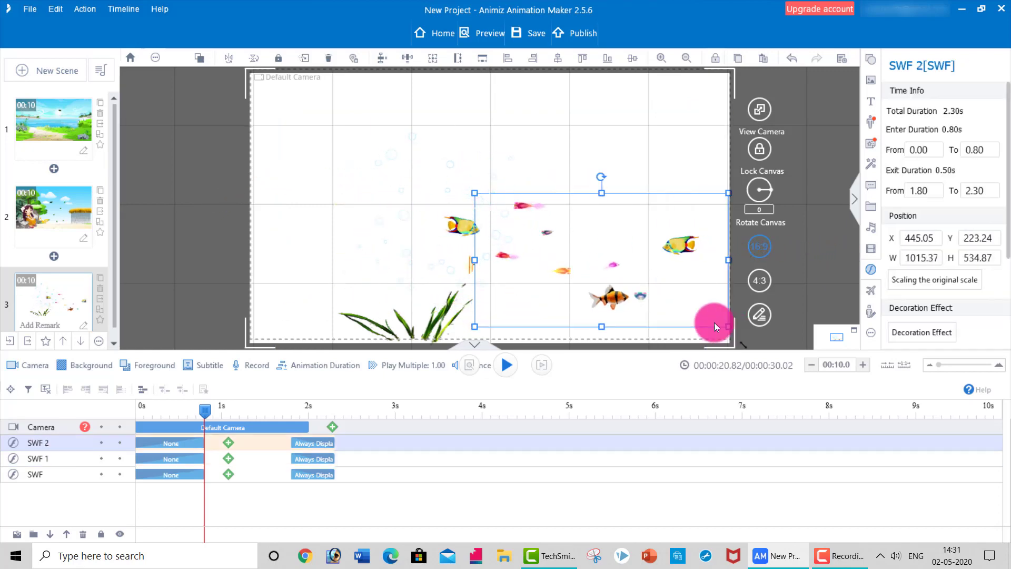
{"action": "left_click_drag", "start_coordinate": [470, 193], "coordinate": [393, 157]}
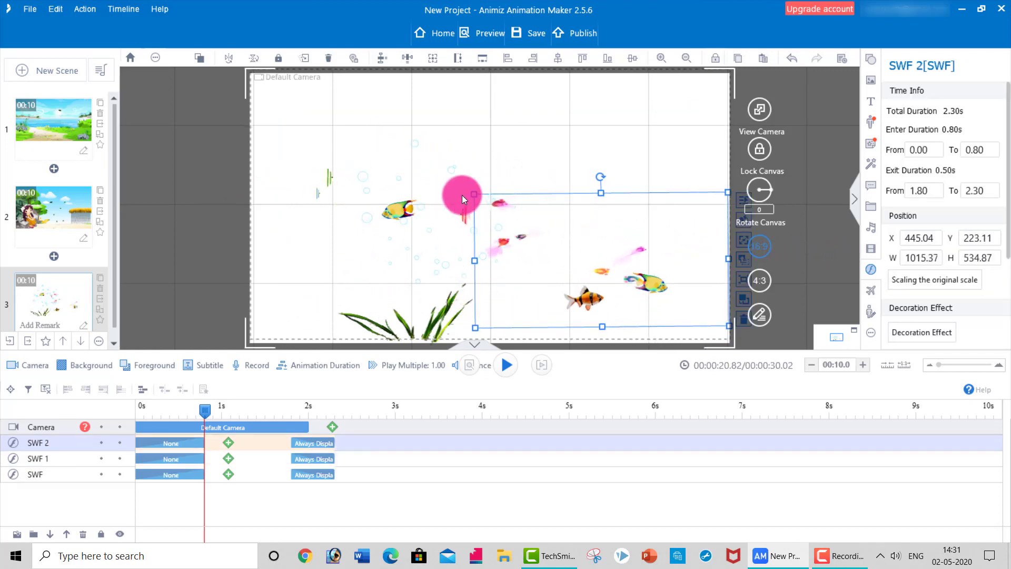
{"action": "left_click_drag", "start_coordinate": [463, 198], "coordinate": [296, 84]}
{"action": "left_click_drag", "start_coordinate": [361, 267], "coordinate": [340, 271]}
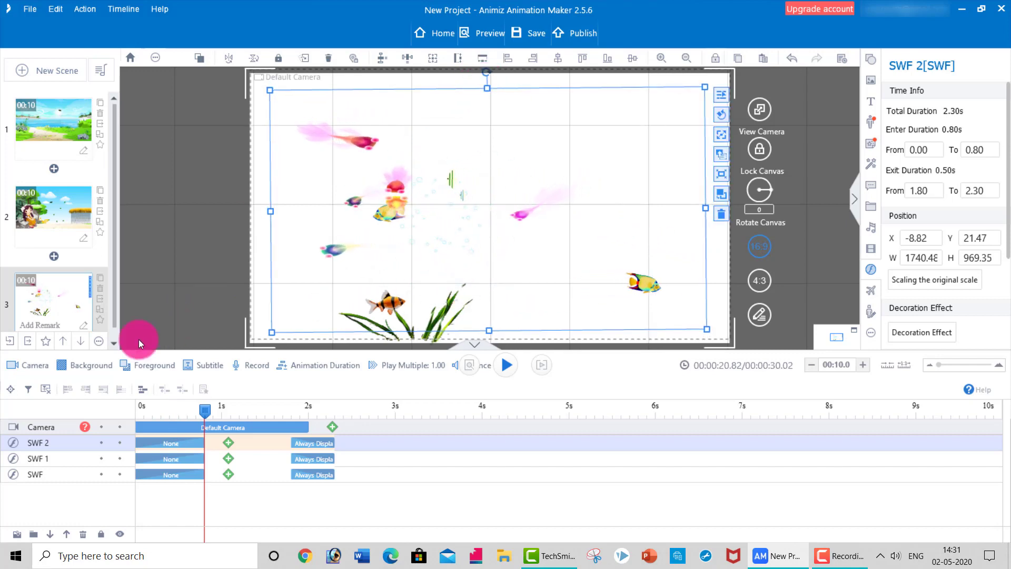
- Add a background to the third scene and fill it with the plain blue preset colour
{"action": "left_click", "coordinate": [93, 365]}
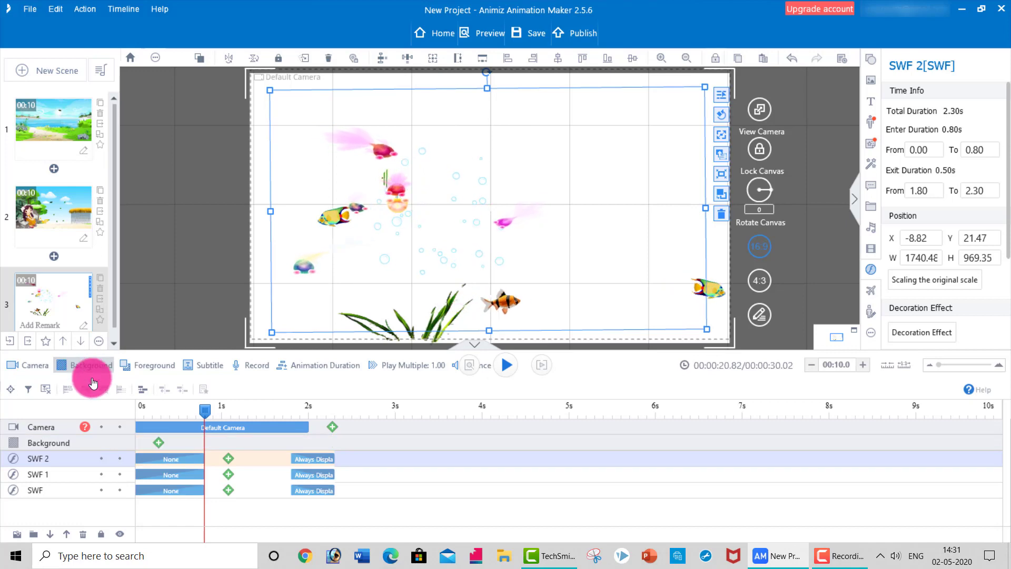
{"action": "left_click", "coordinate": [159, 447]}
{"action": "left_click", "coordinate": [157, 443]}
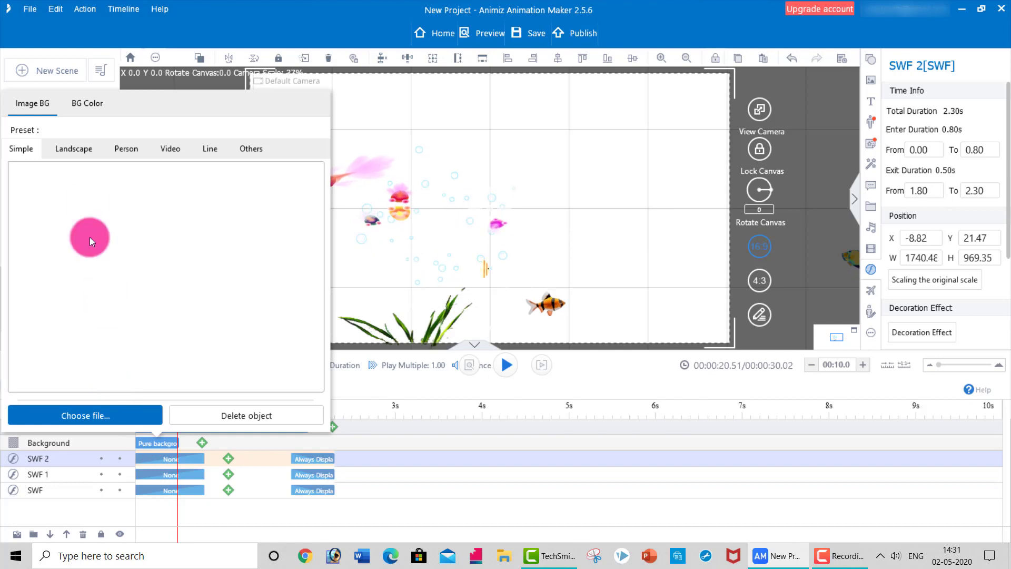
{"action": "left_click", "coordinate": [85, 109]}
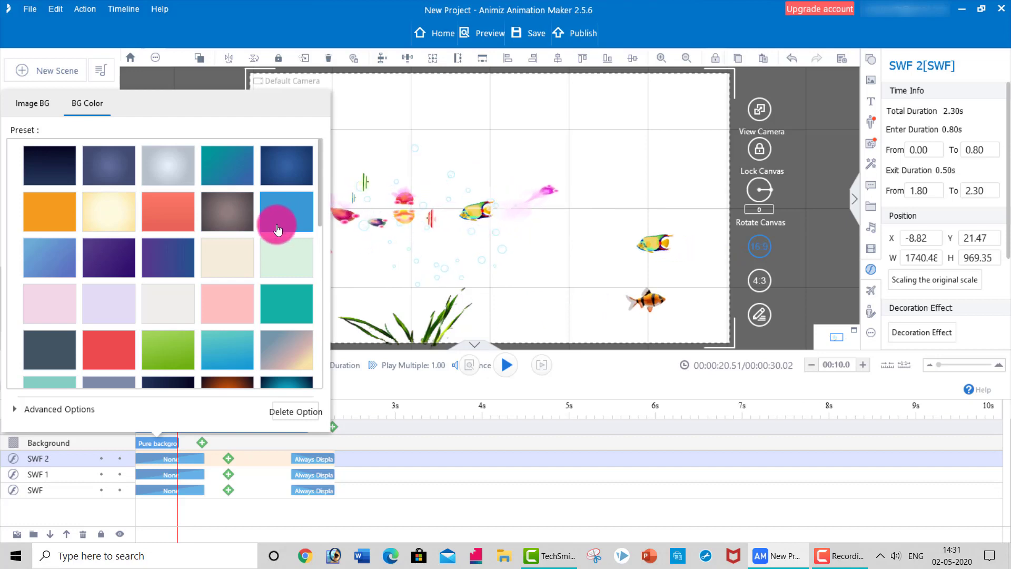
{"action": "scroll", "coordinate": [277, 235], "scroll_direction": "down", "scroll_amount": 2}
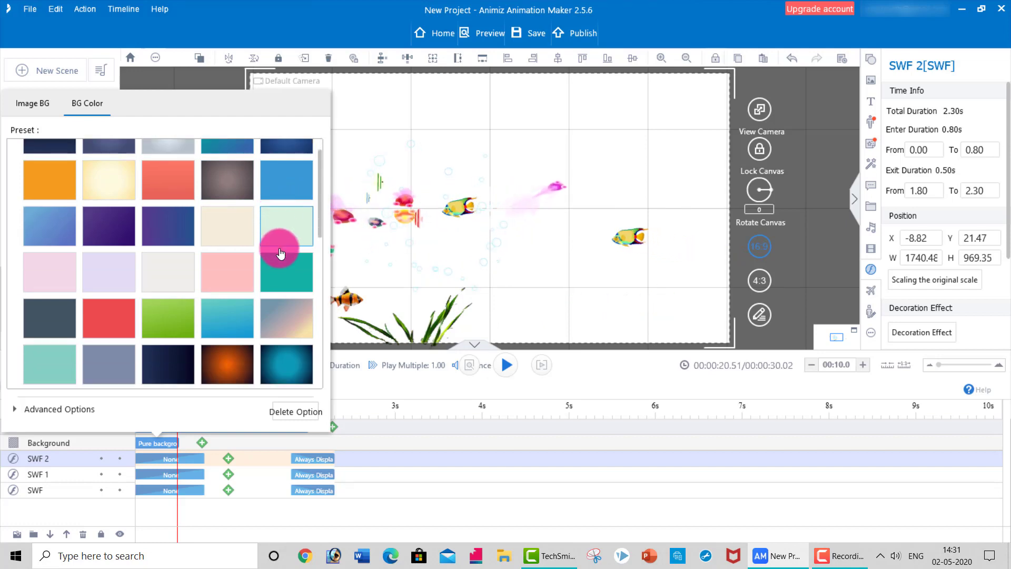
{"action": "left_click", "coordinate": [278, 190]}
- Try the teal-blue and blue-violet gradient presets as the background, returning to plain blue
{"action": "scroll", "coordinate": [239, 283], "scroll_direction": "down", "scroll_amount": 5}
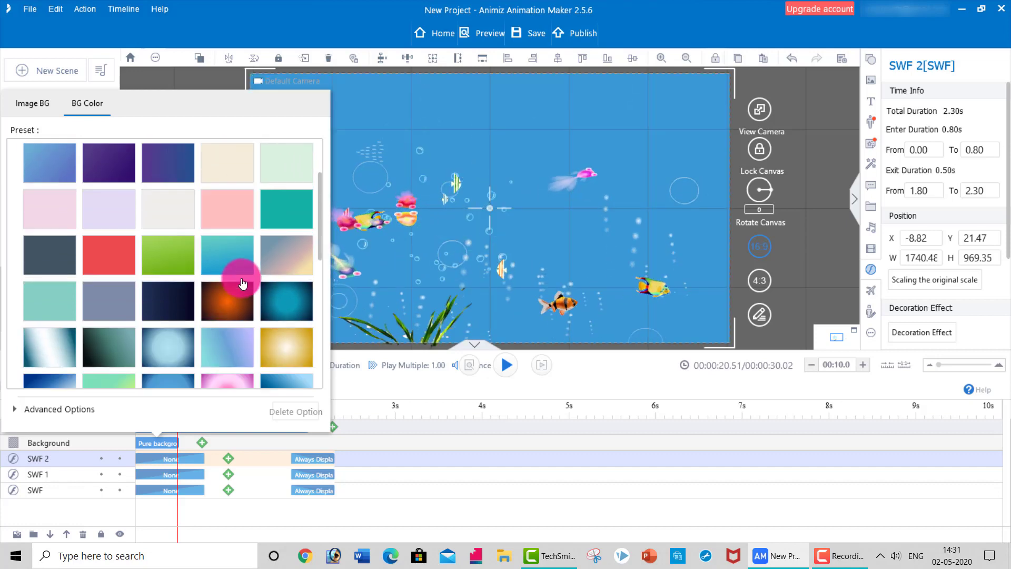
{"action": "scroll", "coordinate": [269, 300], "scroll_direction": "up", "scroll_amount": 3}
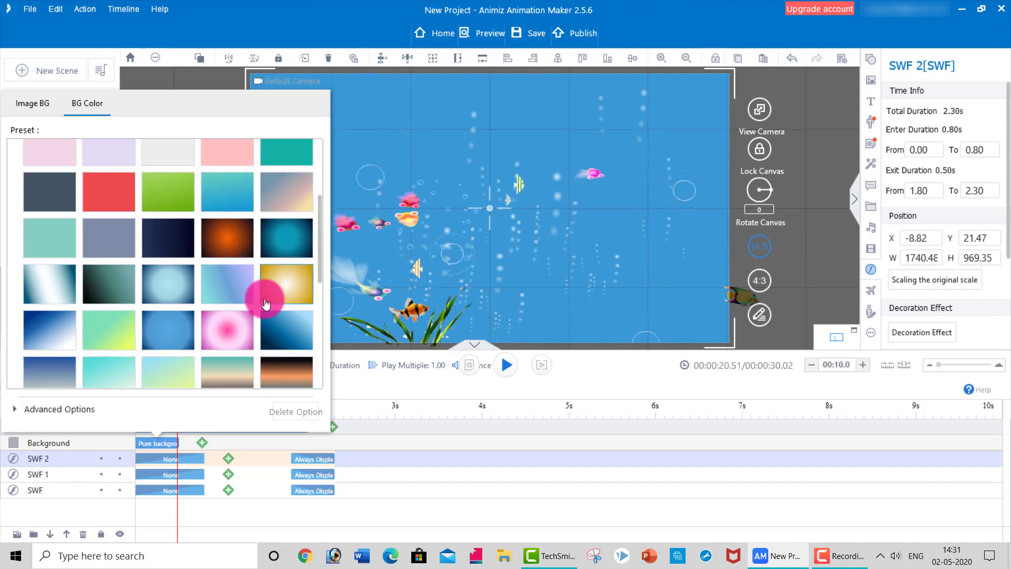
{"action": "left_click", "coordinate": [226, 250]}
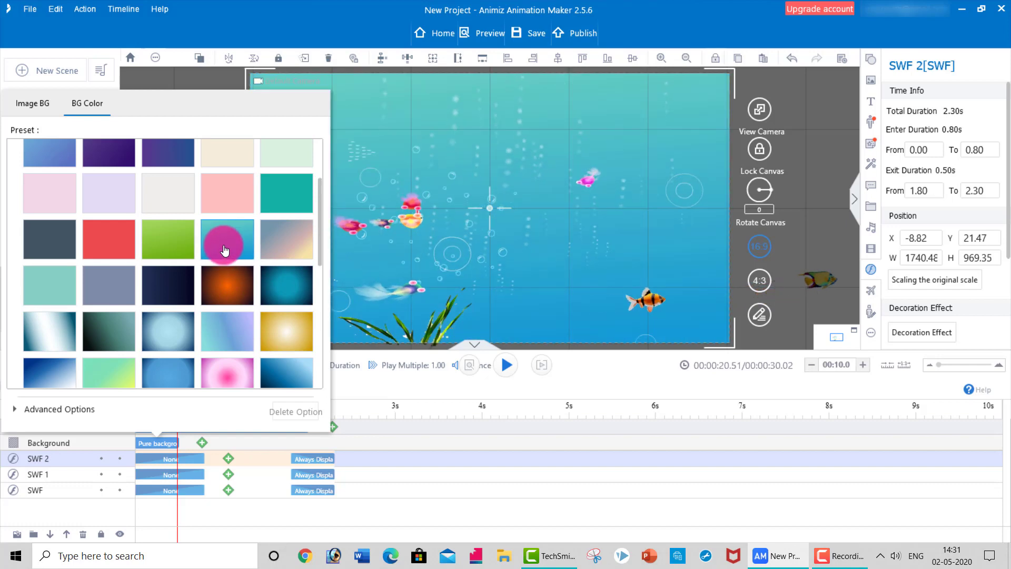
{"action": "scroll", "coordinate": [275, 153], "scroll_direction": "up", "scroll_amount": 1}
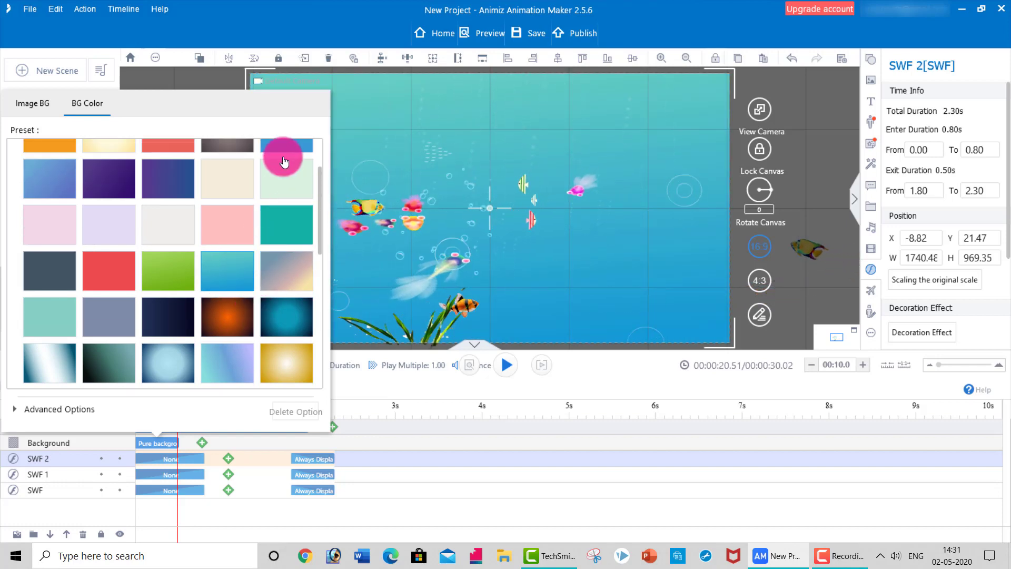
{"action": "left_click", "coordinate": [277, 146]}
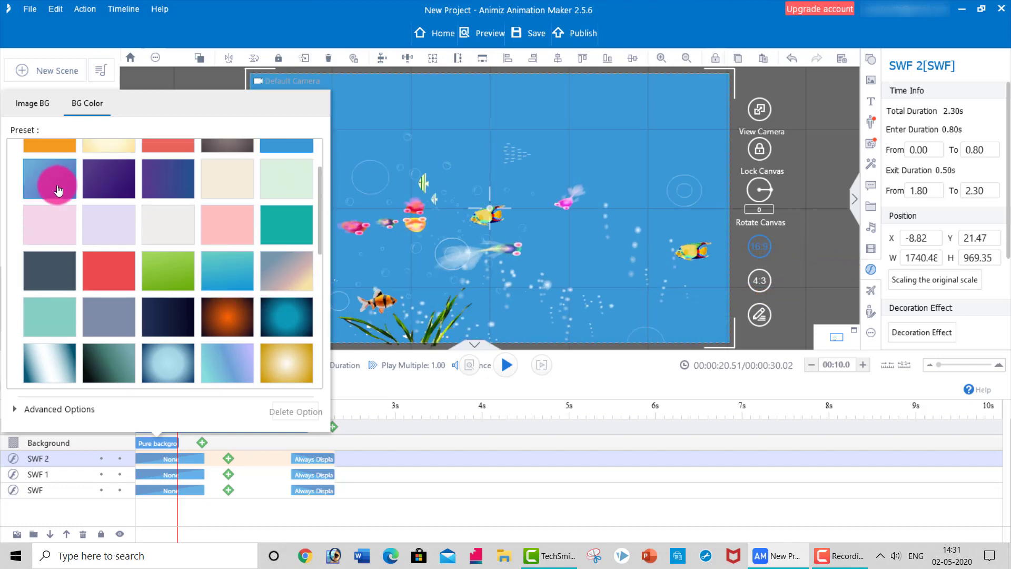
{"action": "left_click", "coordinate": [58, 190]}
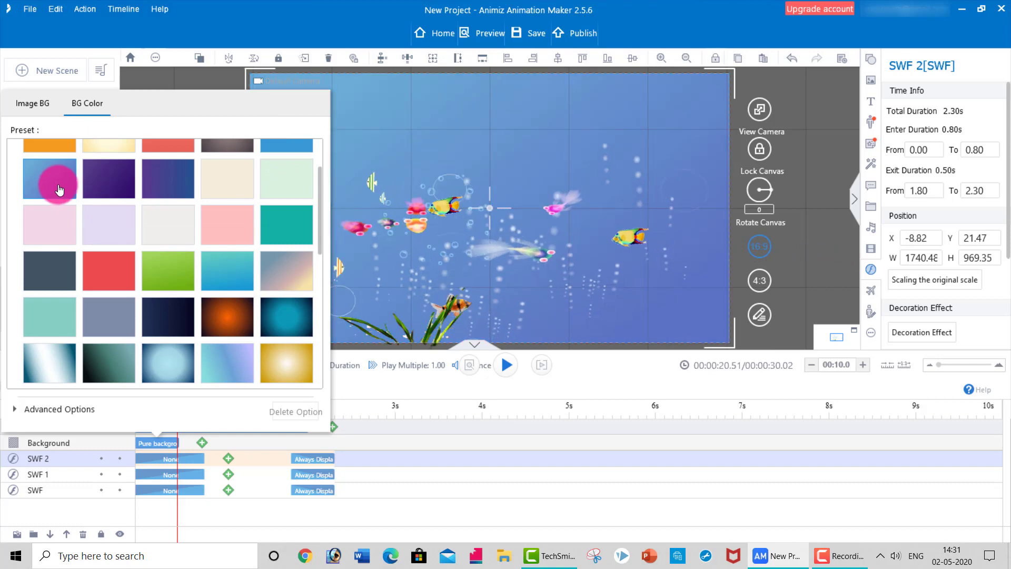
{"action": "left_click", "coordinate": [289, 145]}
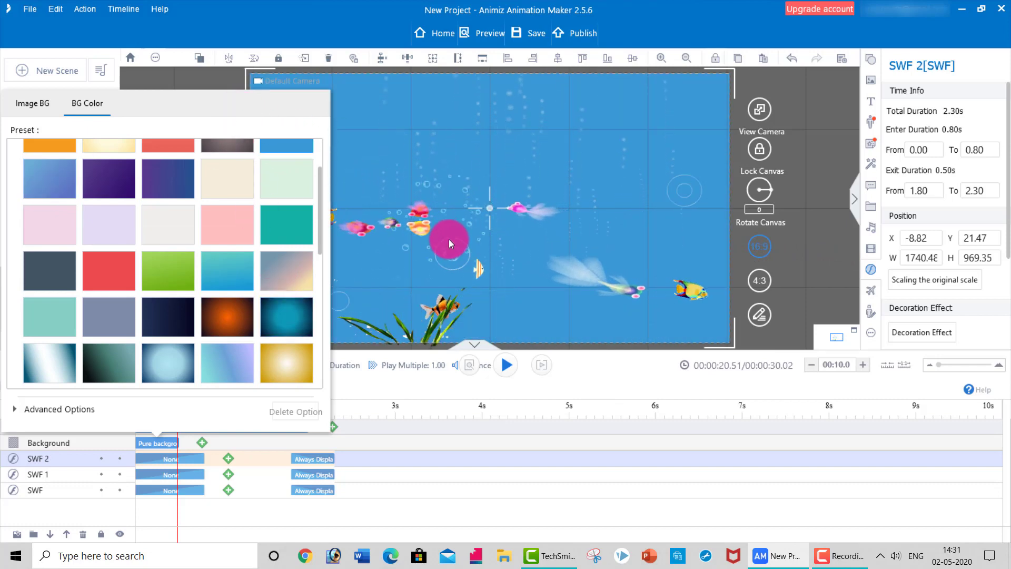
{"action": "left_click", "coordinate": [477, 157]}
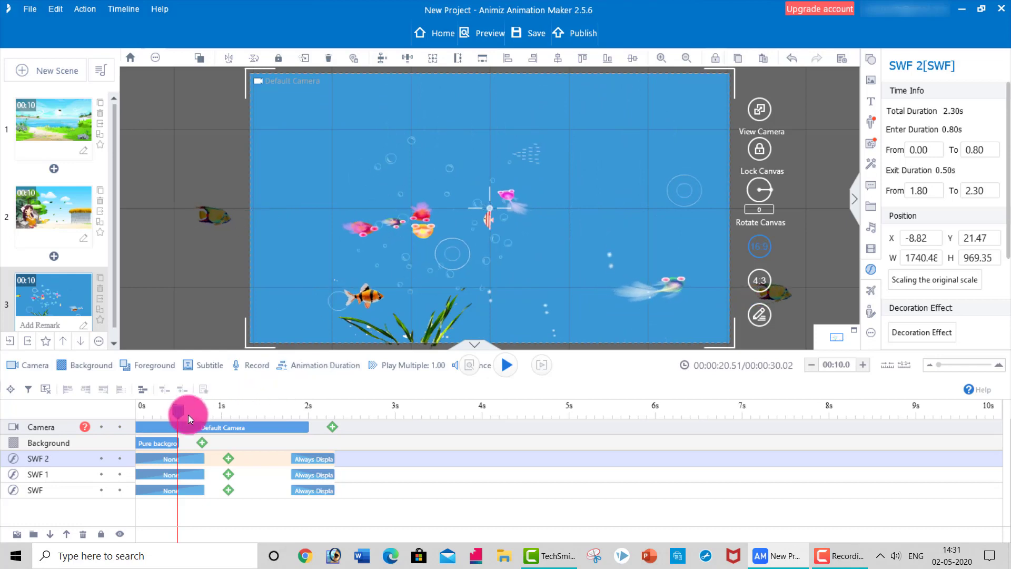
- Add a fourth blank scene and, browsing the Person SWF category, insert the beach animation with the lighthouse and palm trees
{"action": "left_click", "coordinate": [37, 74]}
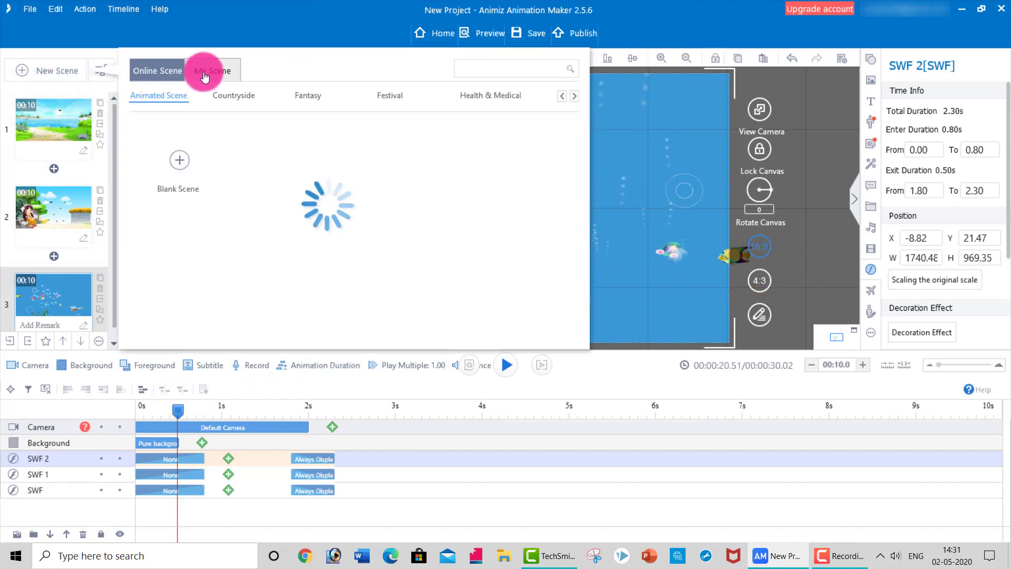
{"action": "left_click", "coordinate": [179, 167]}
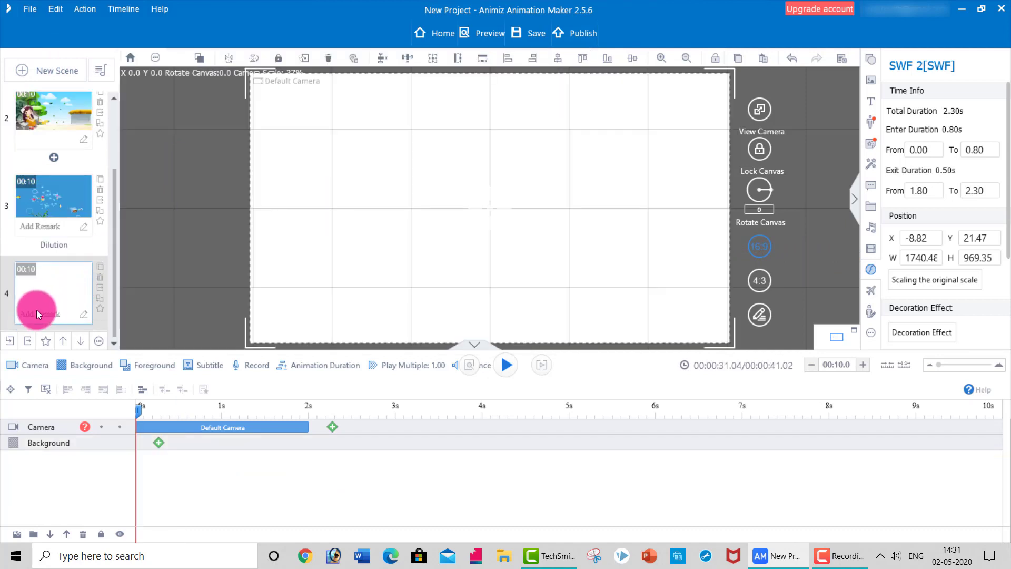
{"action": "left_click", "coordinate": [871, 270]}
{"action": "left_click", "coordinate": [1001, 149]}
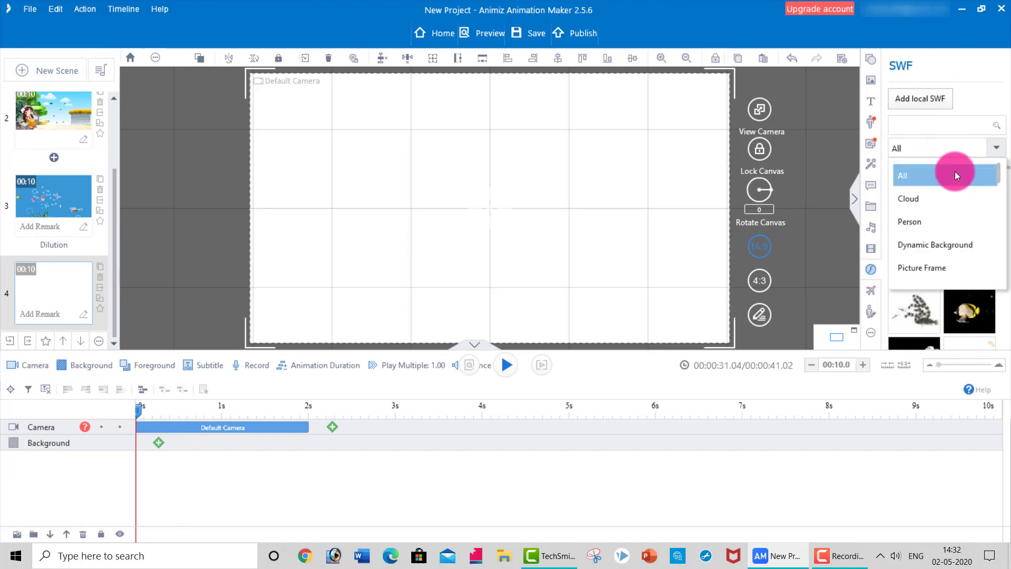
{"action": "left_click", "coordinate": [915, 222]}
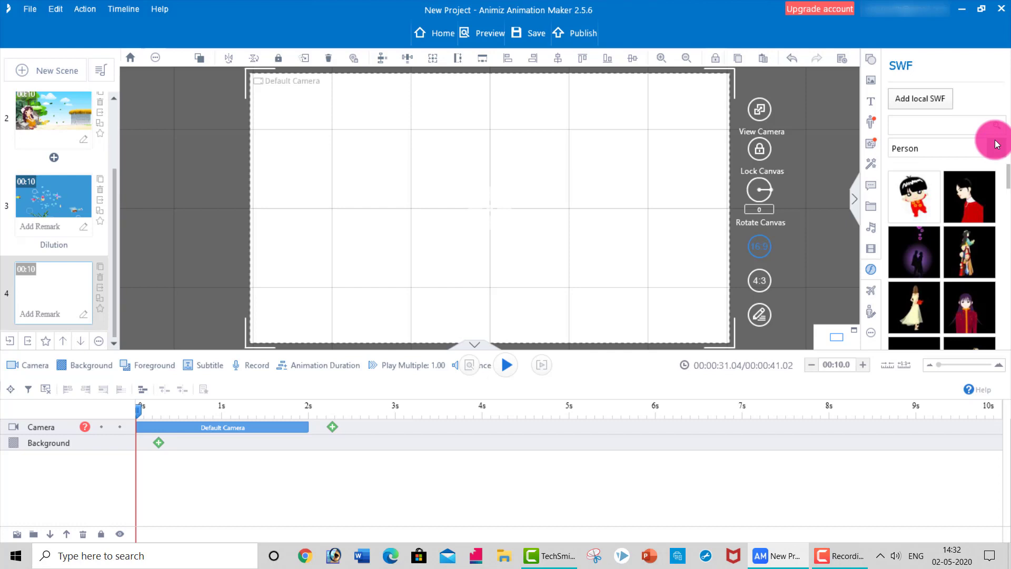
{"action": "scroll", "coordinate": [979, 293], "scroll_direction": "down", "scroll_amount": 3}
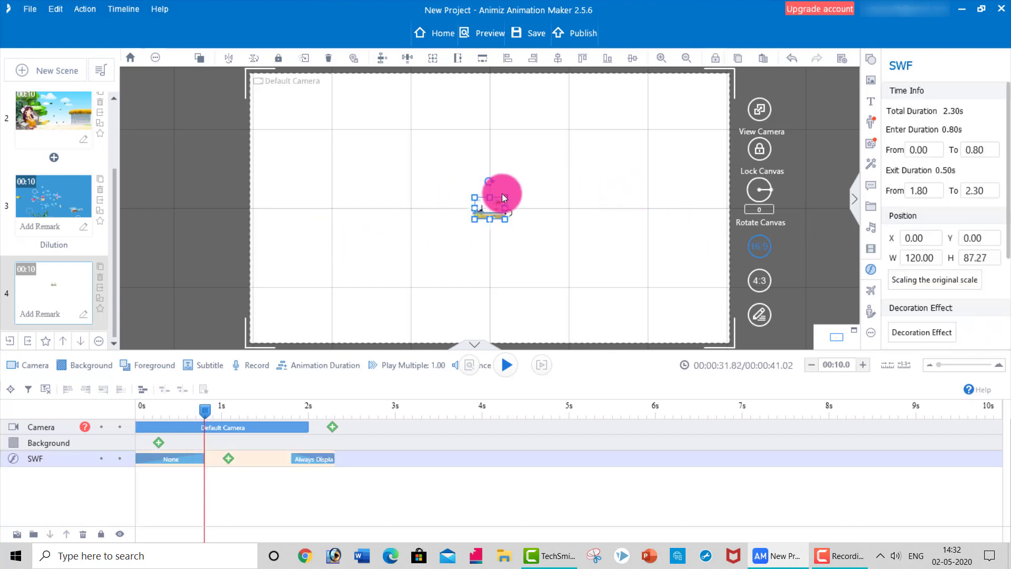
- Enlarge the beach SWF to about 1860 by 1089 and centre it so it fills the canvas
{"action": "left_click_drag", "start_coordinate": [502, 194], "coordinate": [728, 75]}
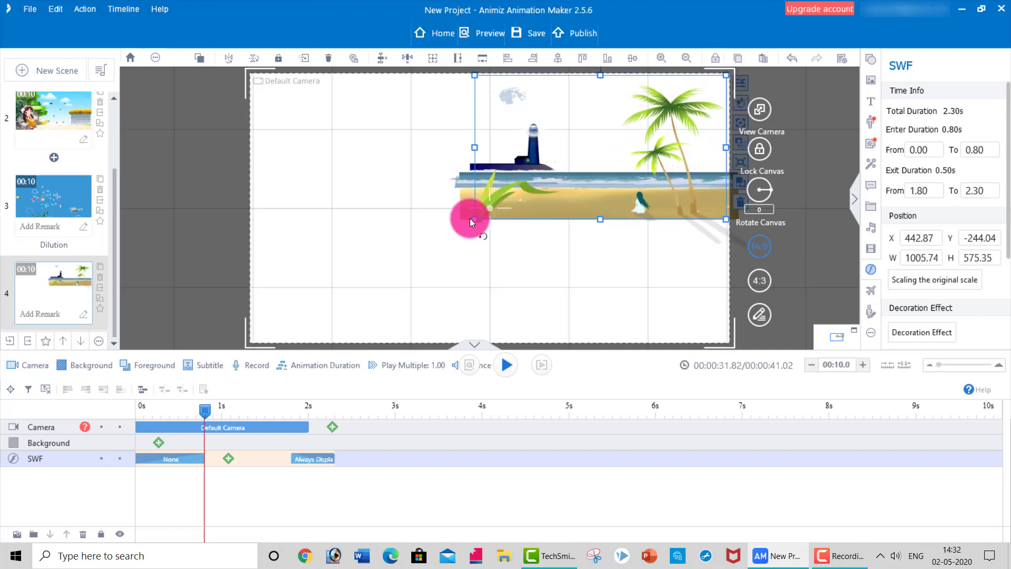
{"action": "left_click_drag", "start_coordinate": [470, 218], "coordinate": [426, 249]}
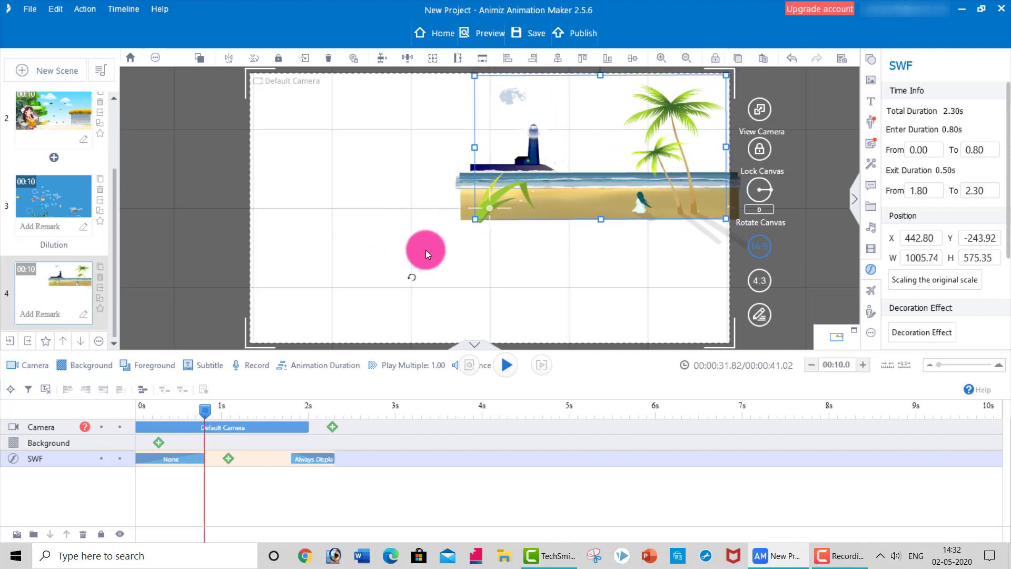
{"action": "left_click_drag", "start_coordinate": [475, 219], "coordinate": [262, 347]}
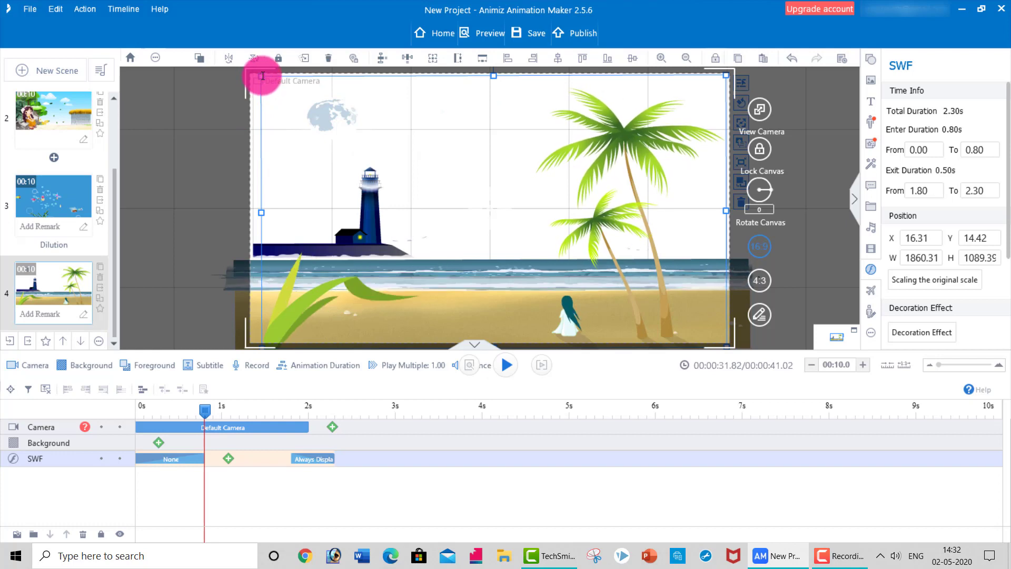
{"action": "left_click_drag", "start_coordinate": [309, 187], "coordinate": [303, 190]}
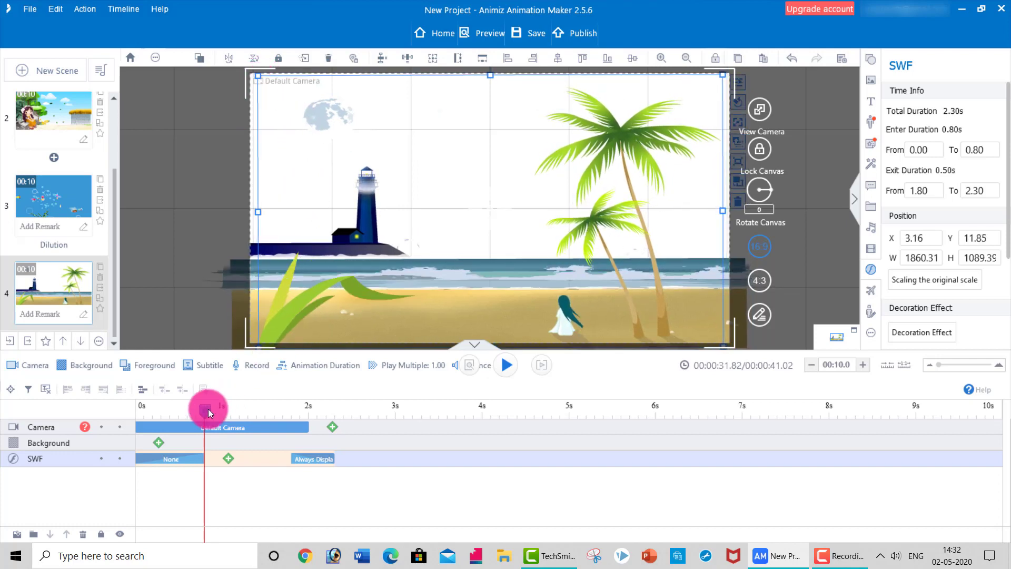
- Add a background to the fourth scene and fill it with the dark navy gradient preset for a night sky
{"action": "left_click", "coordinate": [159, 443]}
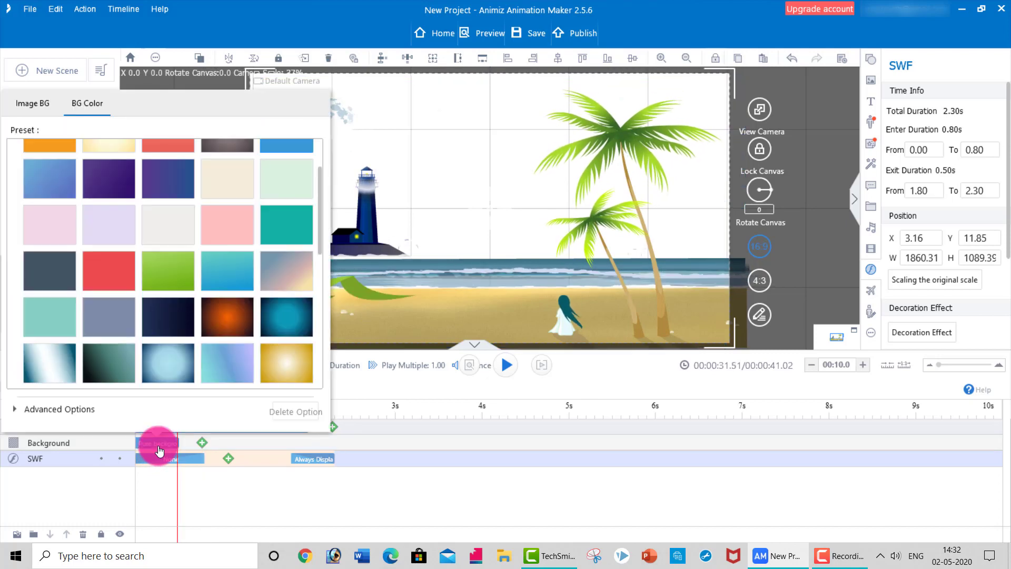
{"action": "scroll", "coordinate": [191, 248], "scroll_direction": "up", "scroll_amount": 1}
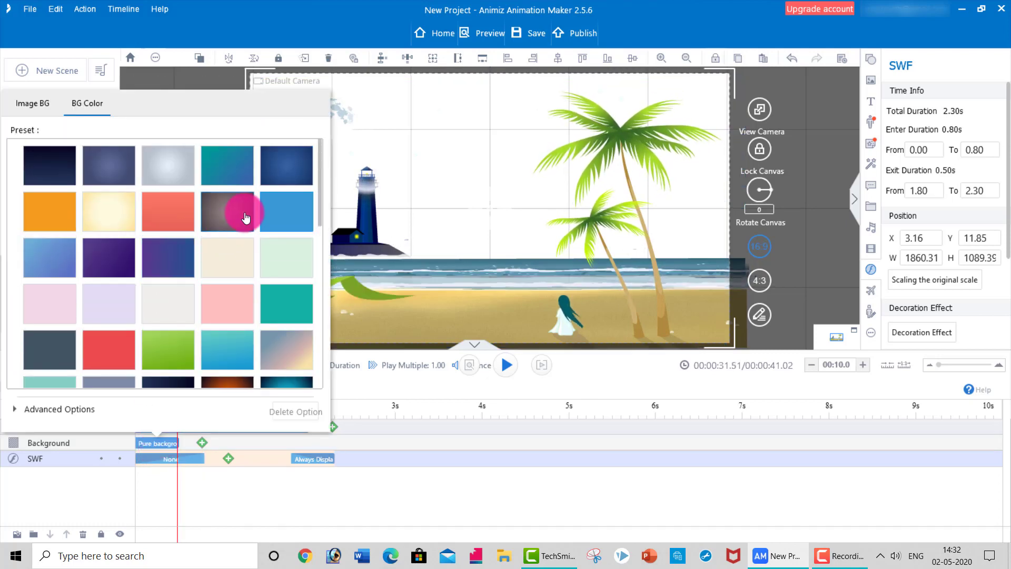
{"action": "left_click", "coordinate": [45, 167]}
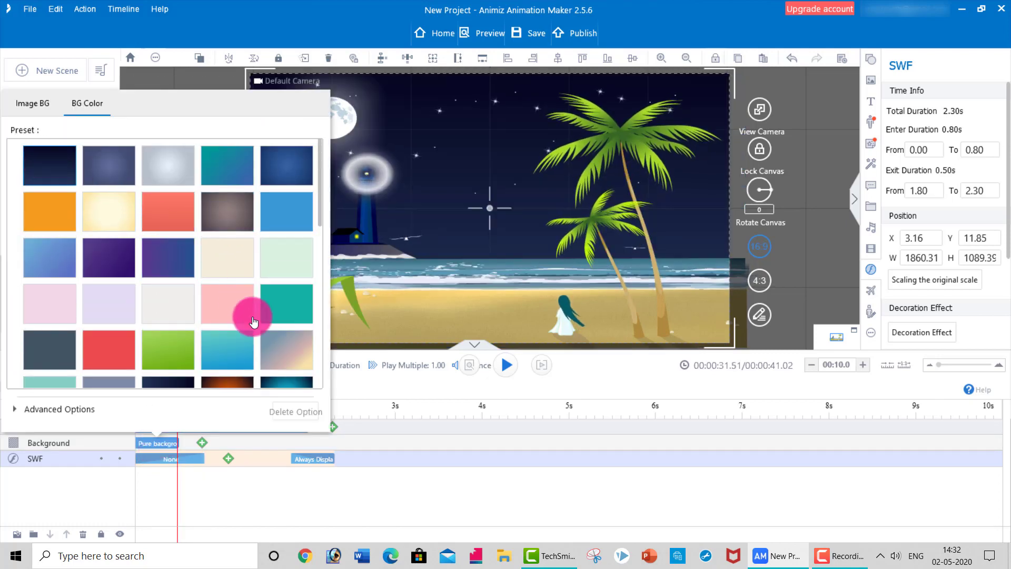
{"action": "left_click", "coordinate": [468, 219]}
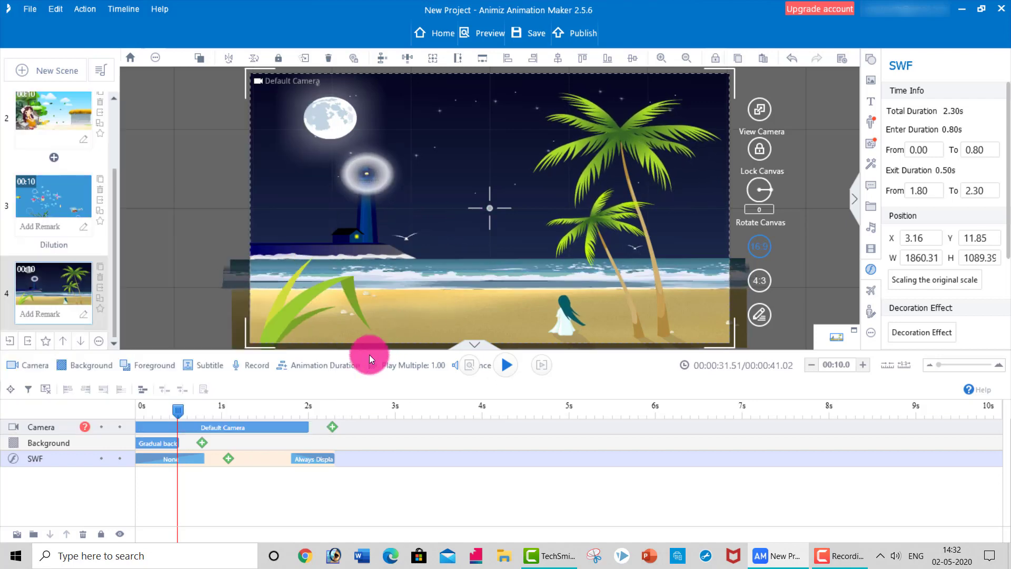
- Play the night beach scene from near its start to check the animation, and return the playhead to near the beginning
{"action": "left_click_drag", "start_coordinate": [175, 412], "coordinate": [140, 414]}
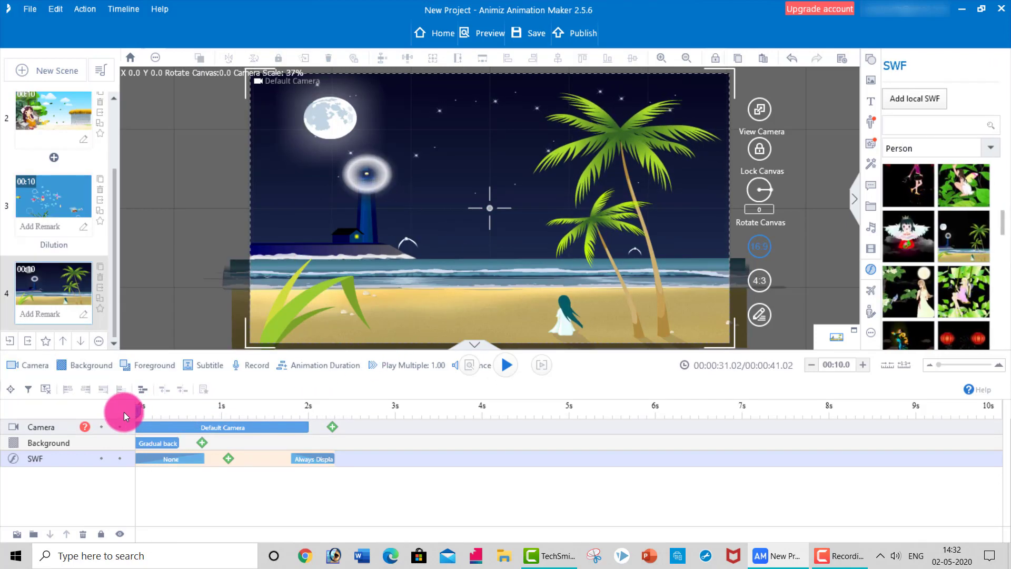
{"action": "left_click", "coordinate": [506, 365]}
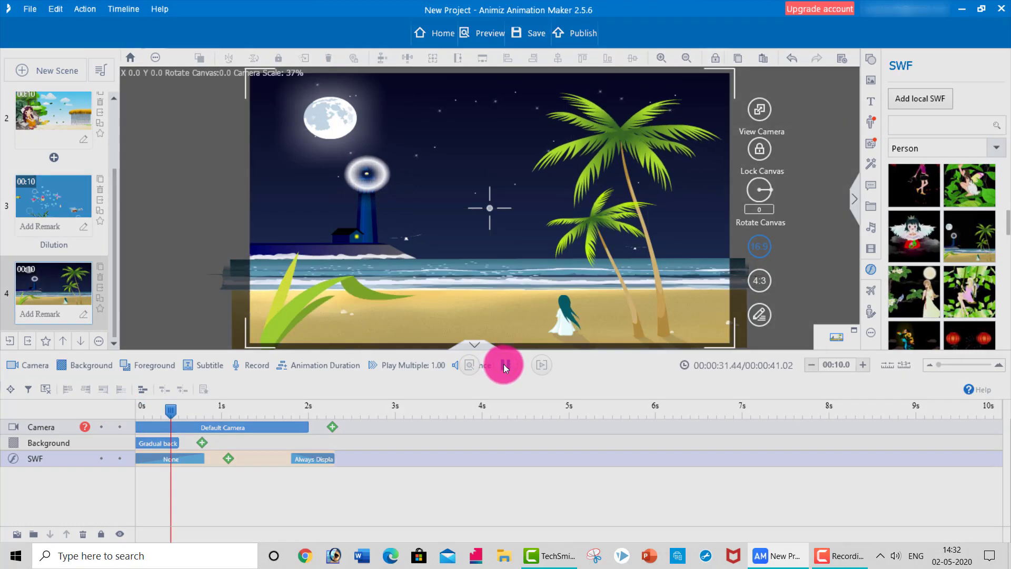
{"action": "left_click", "coordinate": [506, 363]}
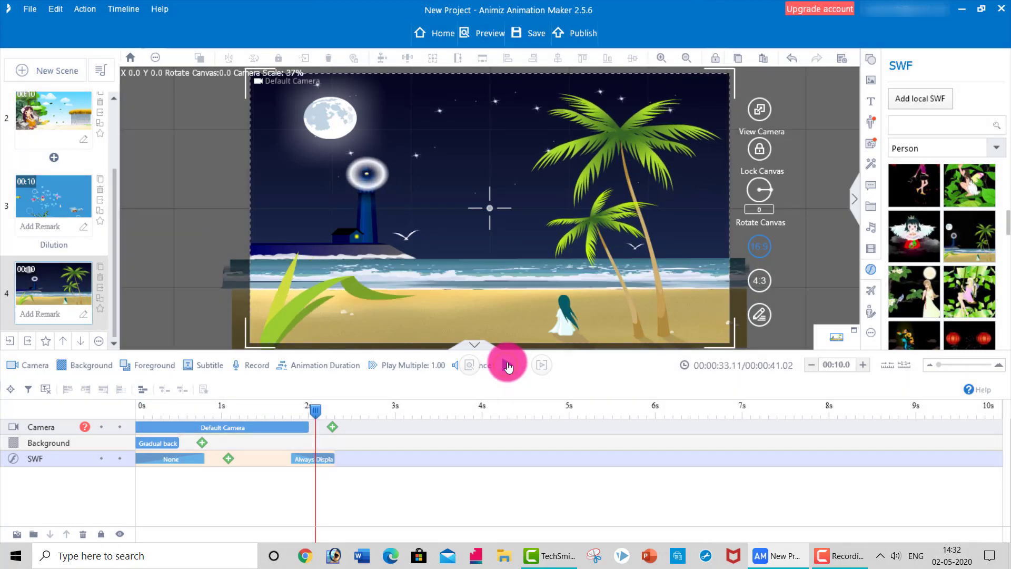
{"action": "left_click_drag", "start_coordinate": [315, 410], "coordinate": [144, 414]}
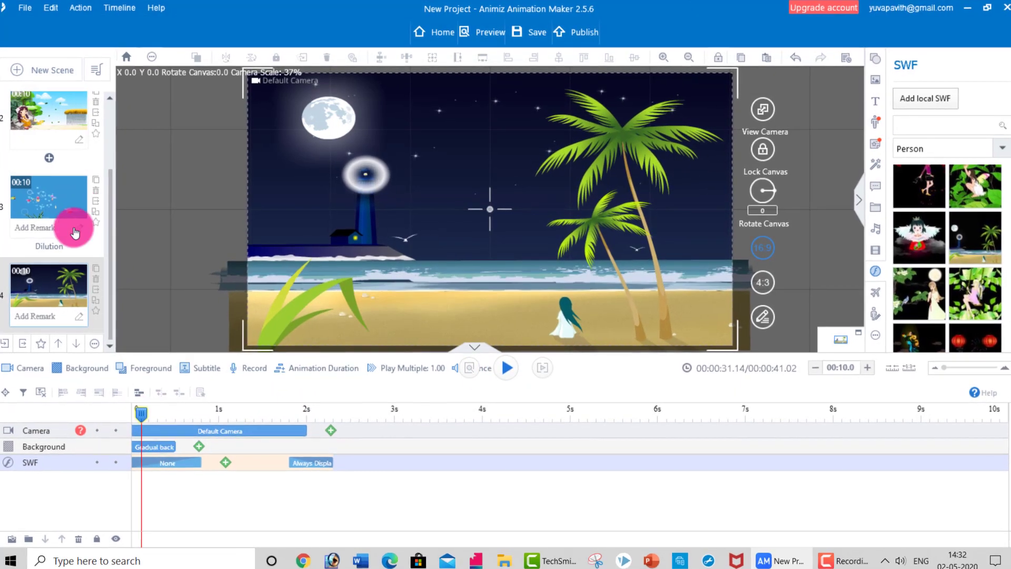
{"action": "left_click", "coordinate": [75, 232]}
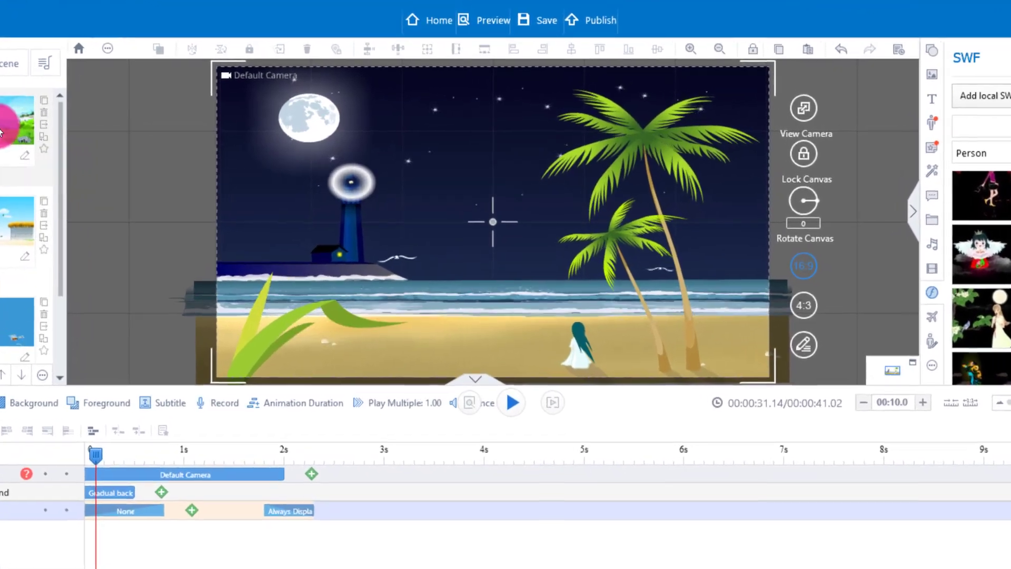